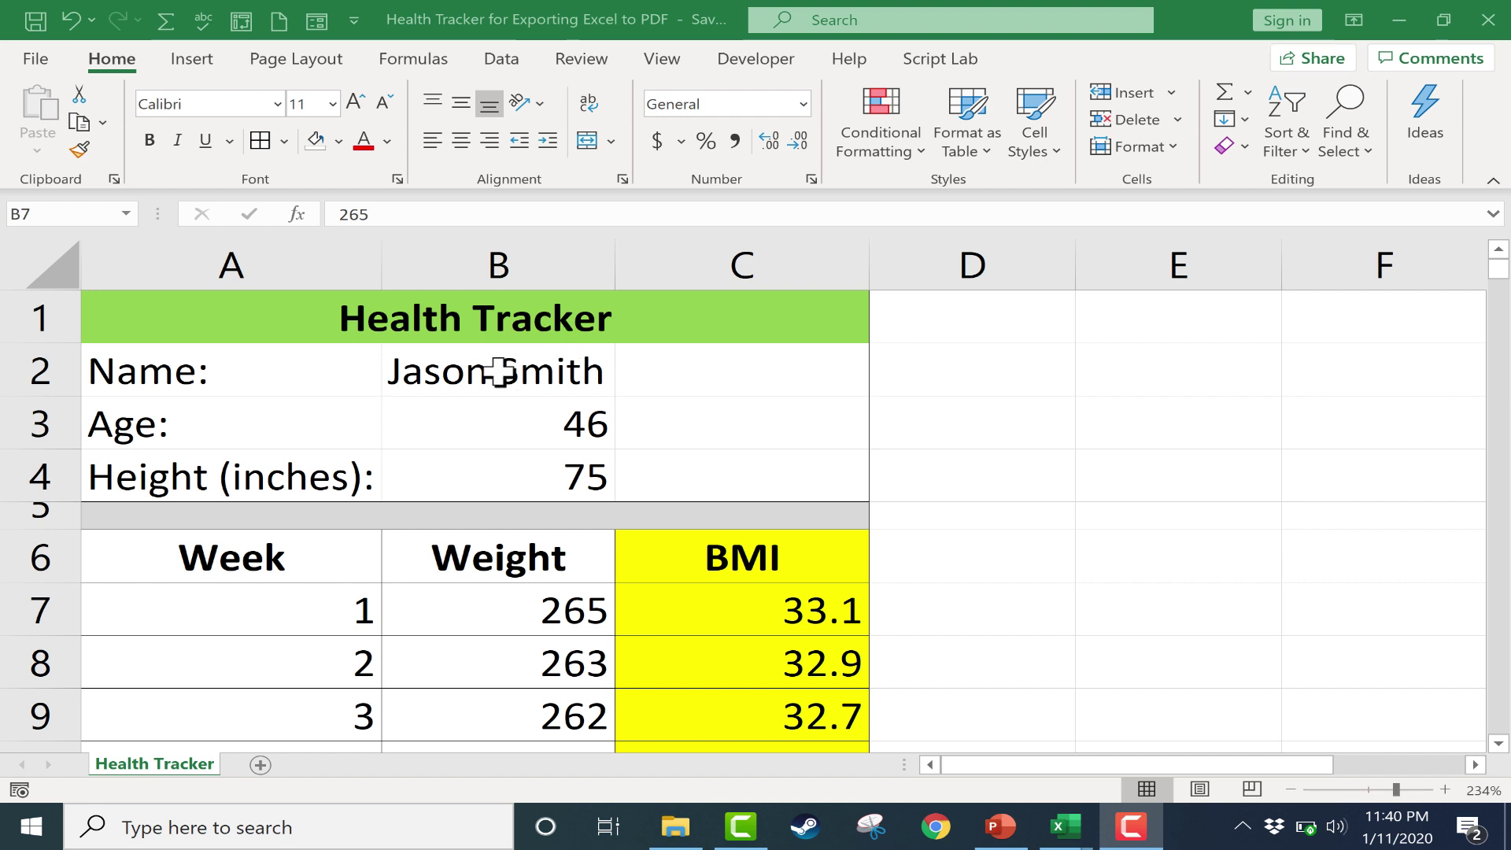
Look through the Health Tracker sheet's weekly weight and BMI rows.
{"action": "scroll", "coordinate": [622, 468], "scroll_direction": "down", "scroll_amount": 2}
{"action": "scroll", "coordinate": [592, 476], "scroll_direction": "down", "scroll_amount": 2}
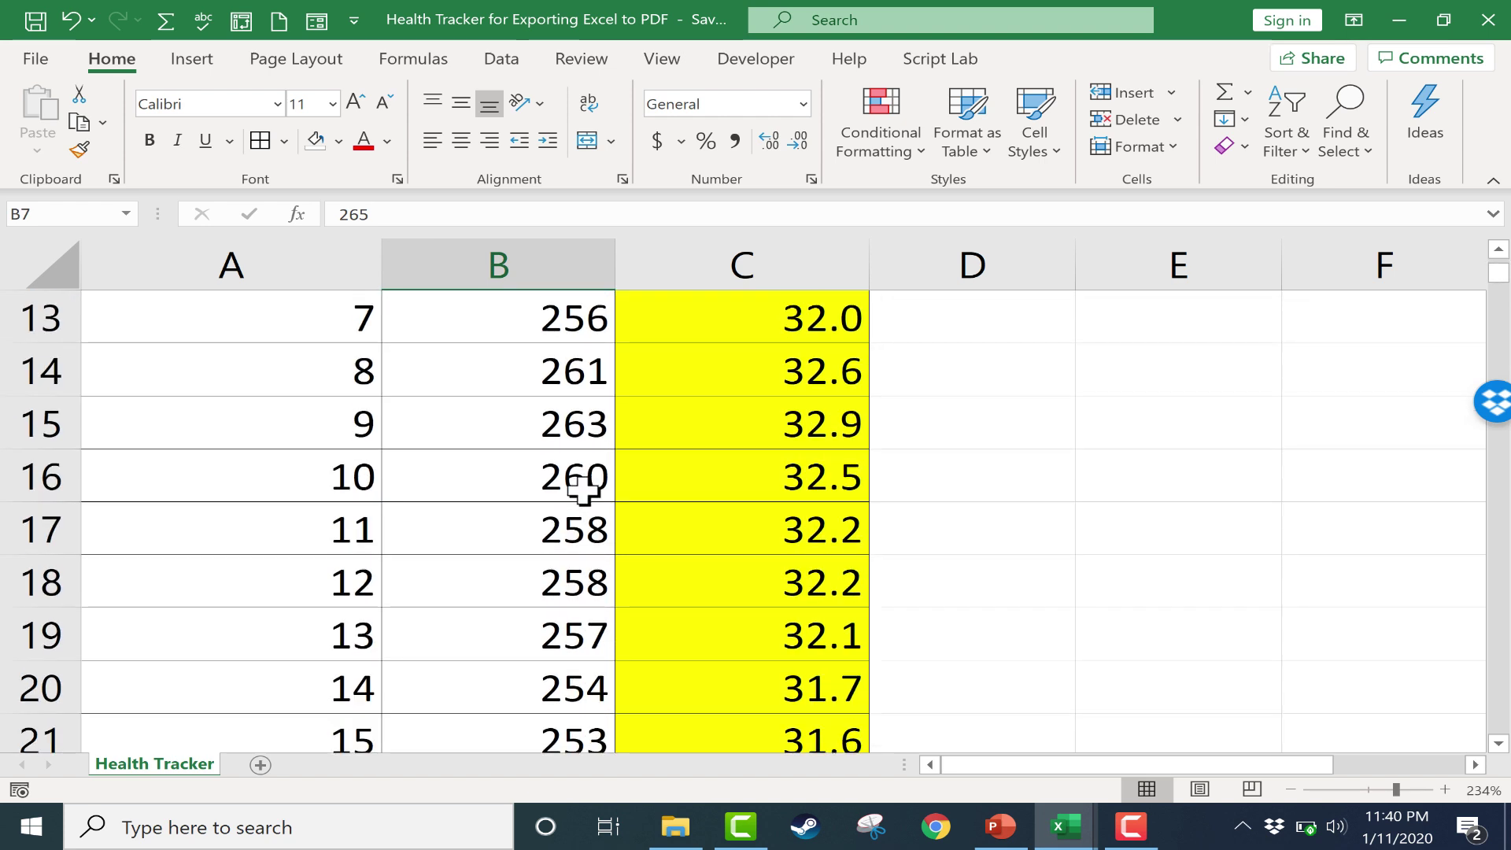
{"action": "scroll", "coordinate": [581, 483], "scroll_direction": "down", "scroll_amount": 1}
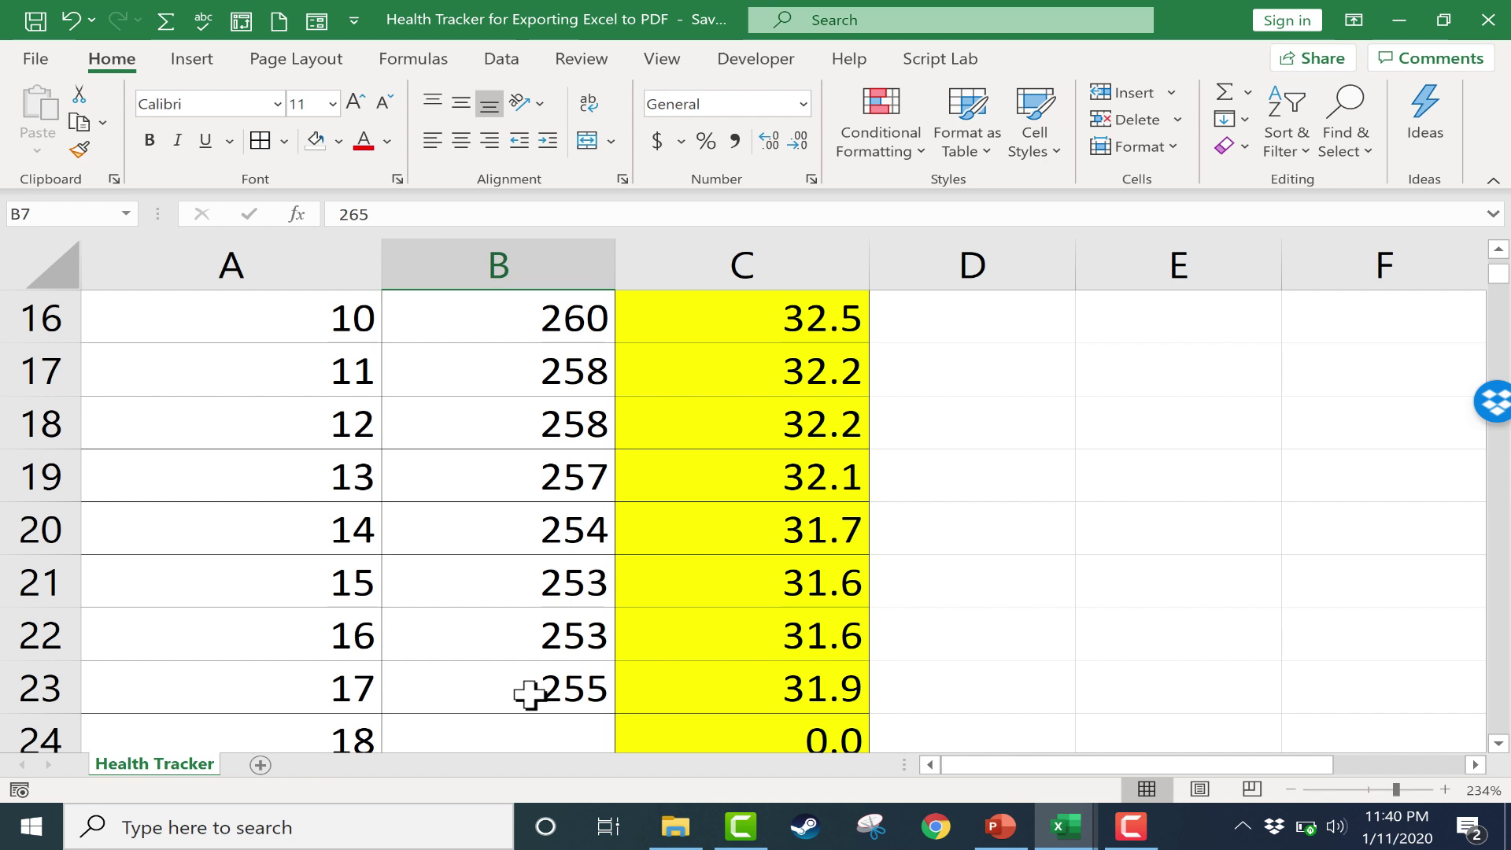
{"action": "scroll", "coordinate": [763, 681], "scroll_direction": "up", "scroll_amount": 5}
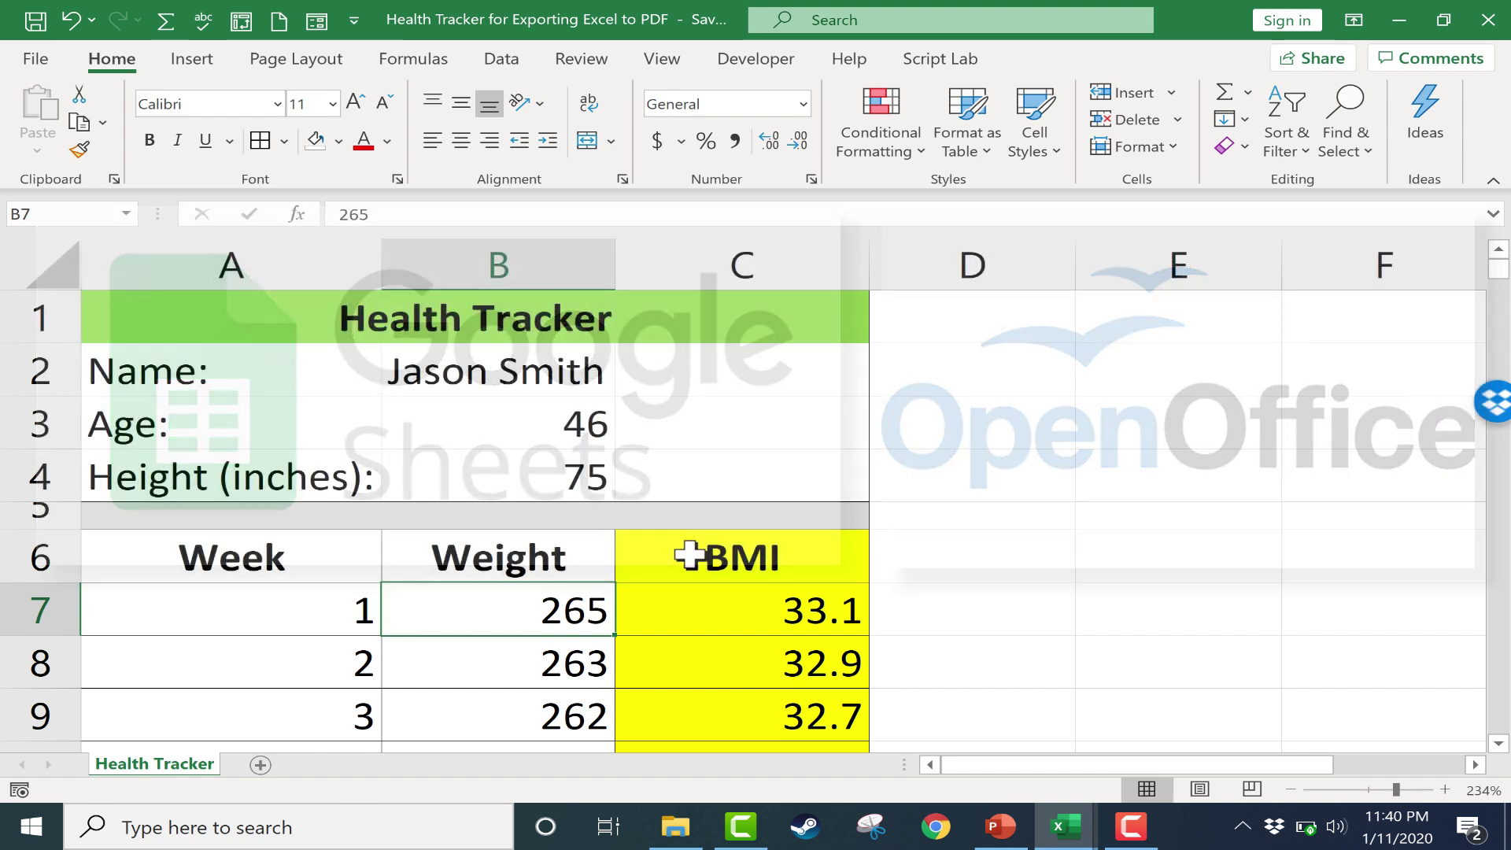
{"action": "scroll", "coordinate": [718, 506], "scroll_direction": "down", "scroll_amount": 2}
{"action": "scroll", "coordinate": [721, 511], "scroll_direction": "up", "scroll_amount": 2}
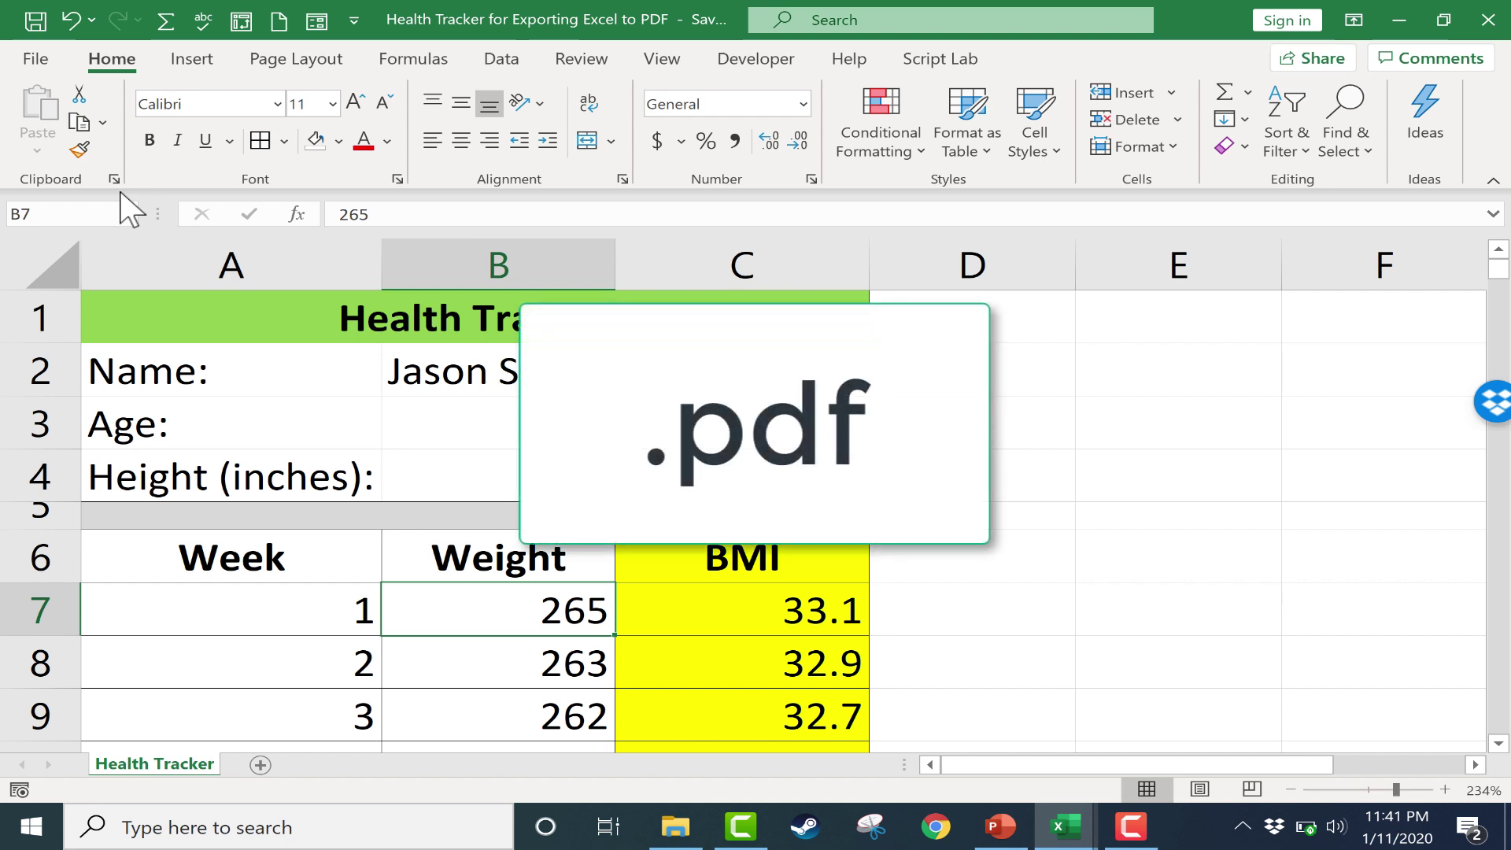
Export the Health Tracker sheet to the Desktop as a PDF named "Health Tracker for Exporting Excel to PDF".
{"action": "left_click", "coordinate": [34, 63]}
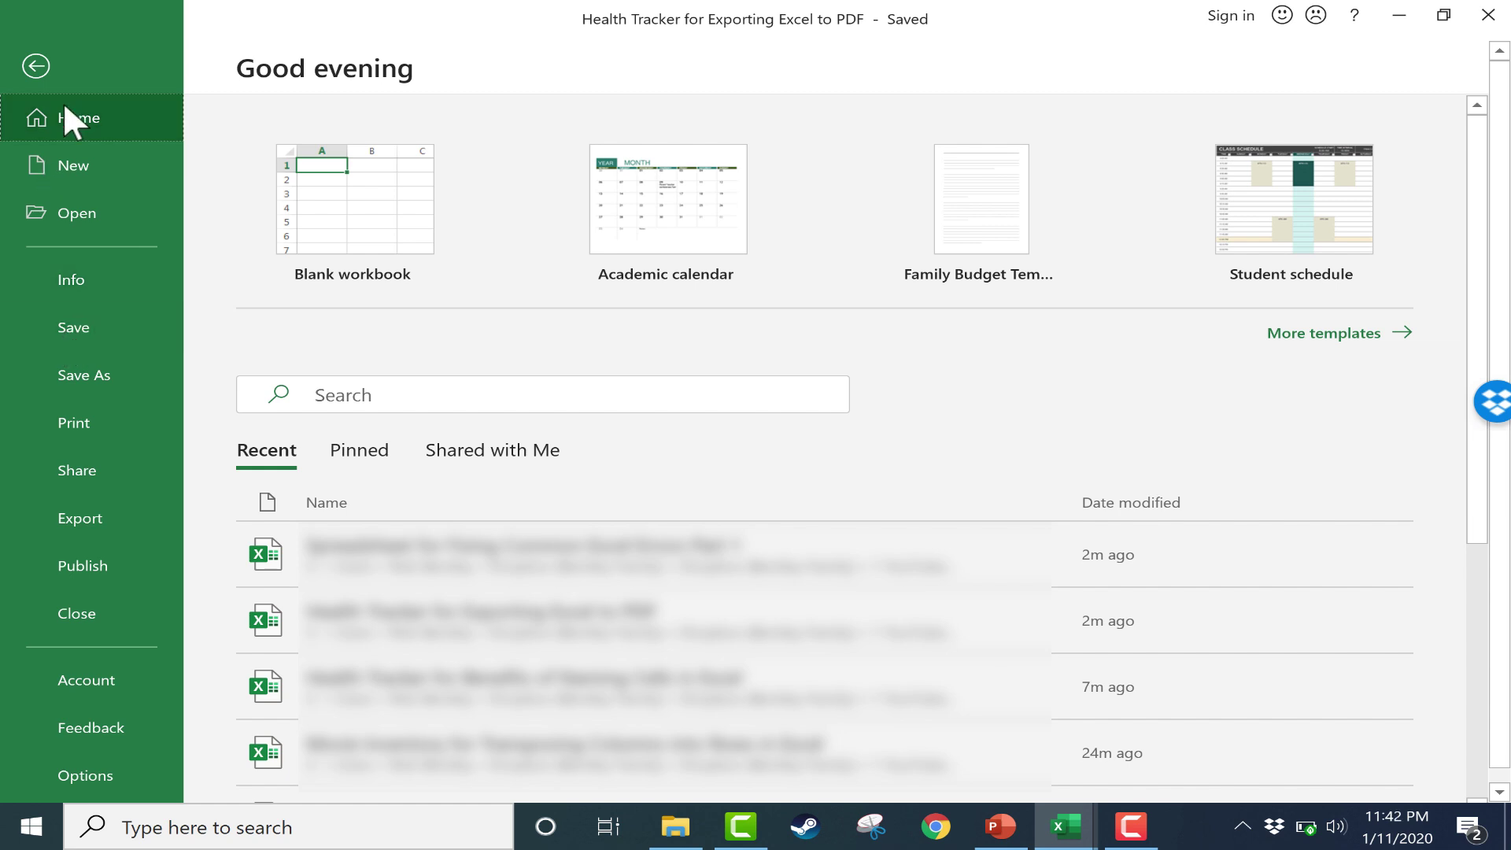
{"action": "left_click", "coordinate": [117, 516]}
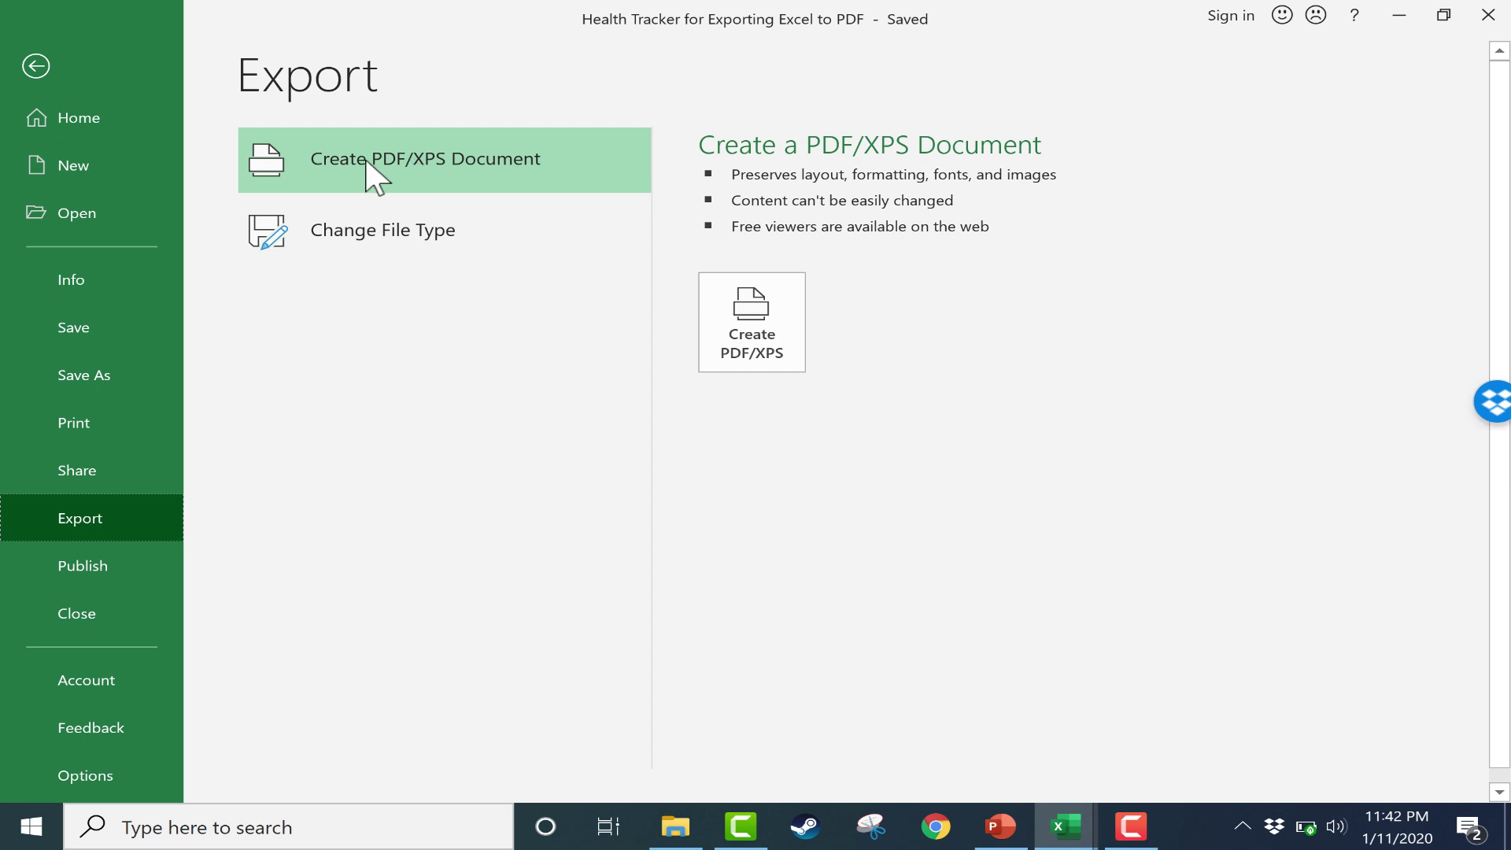
{"action": "left_click", "coordinate": [786, 328]}
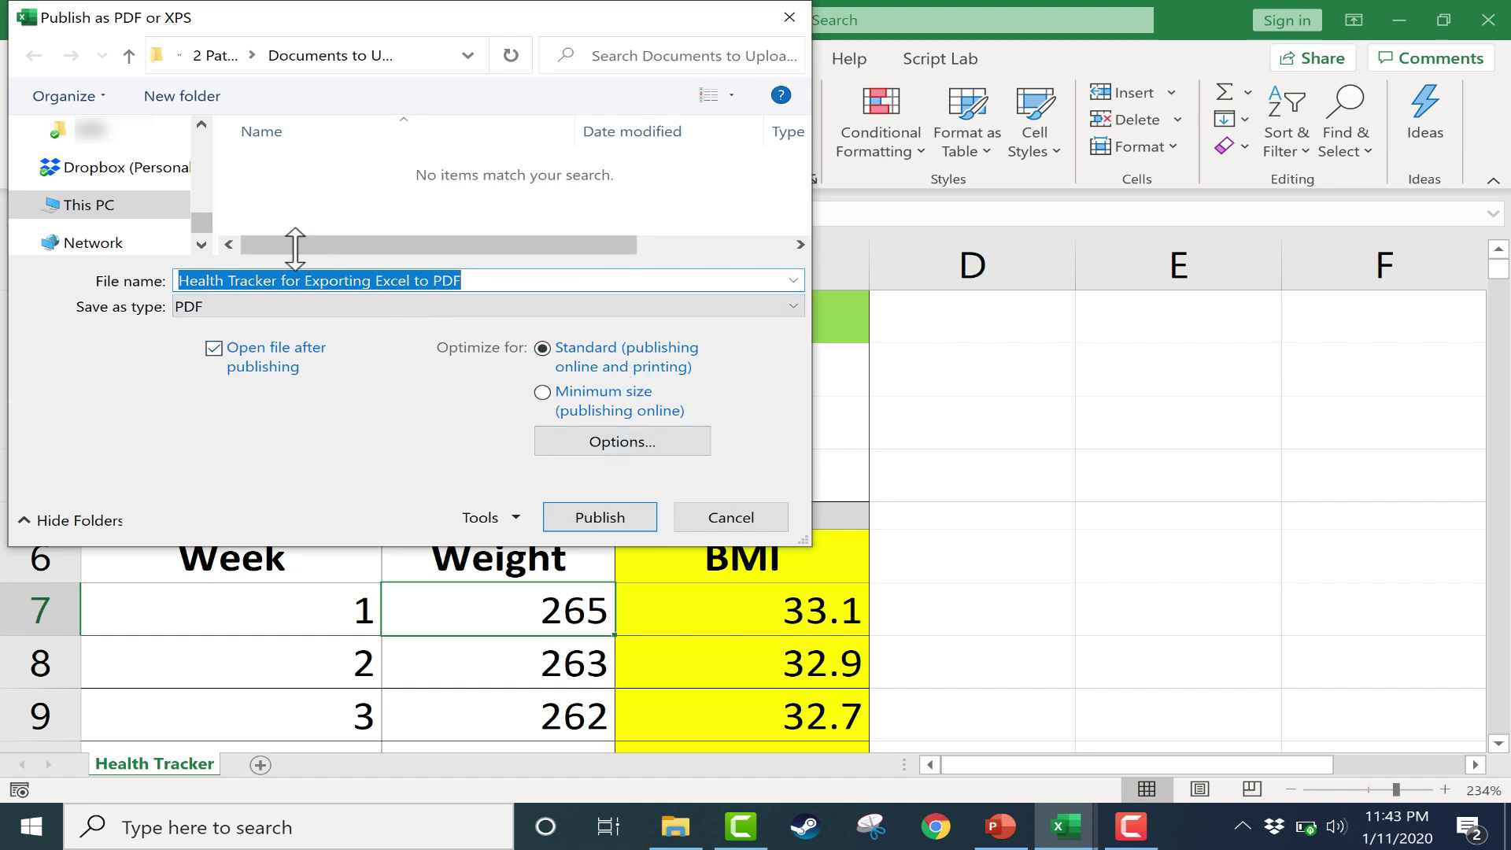
{"action": "left_click_drag", "start_coordinate": [209, 229], "coordinate": [203, 134]}
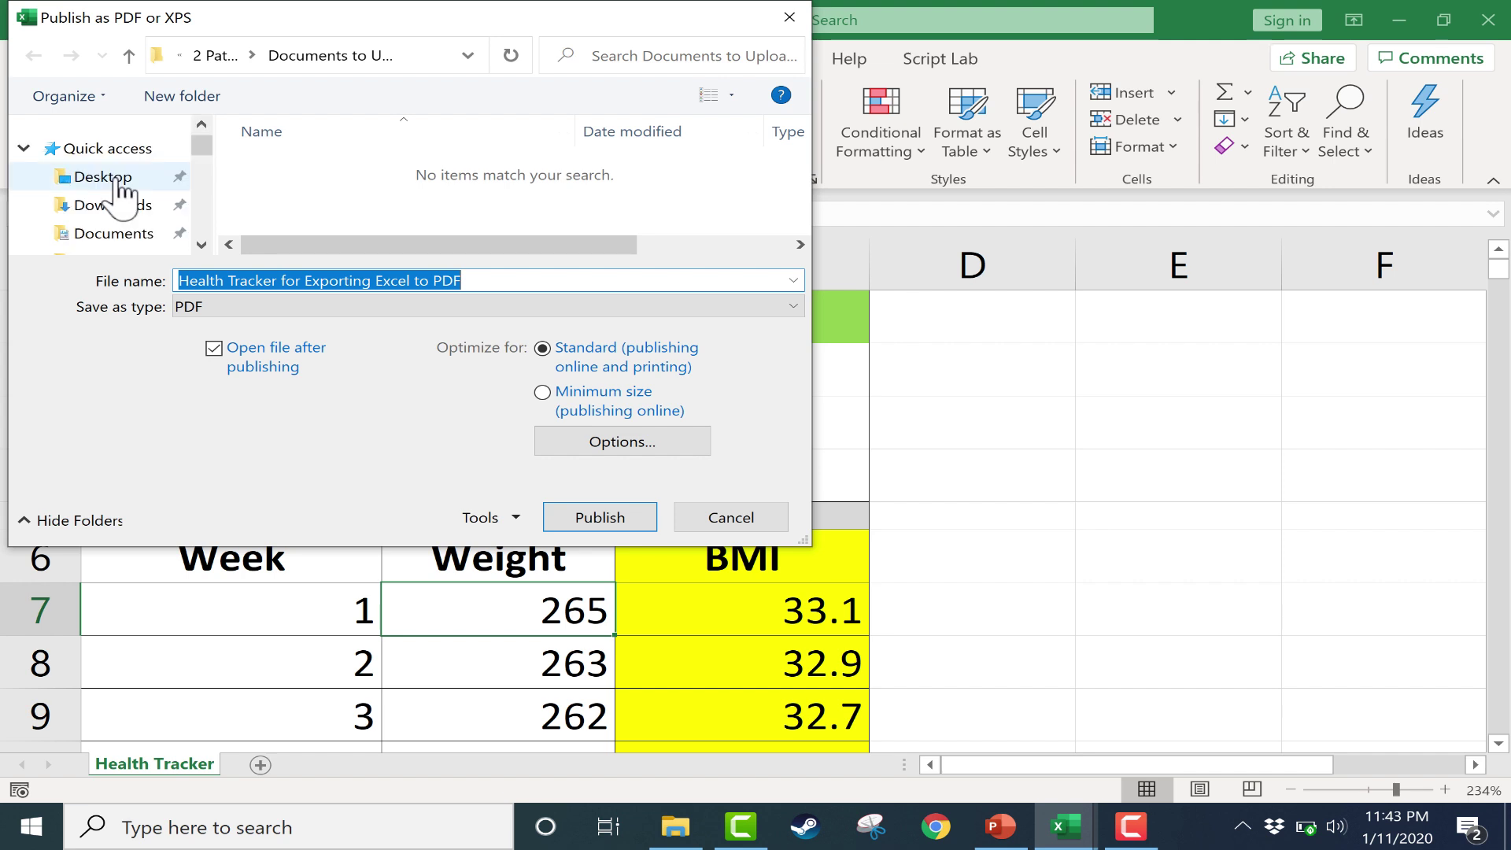
{"action": "left_click", "coordinate": [118, 182]}
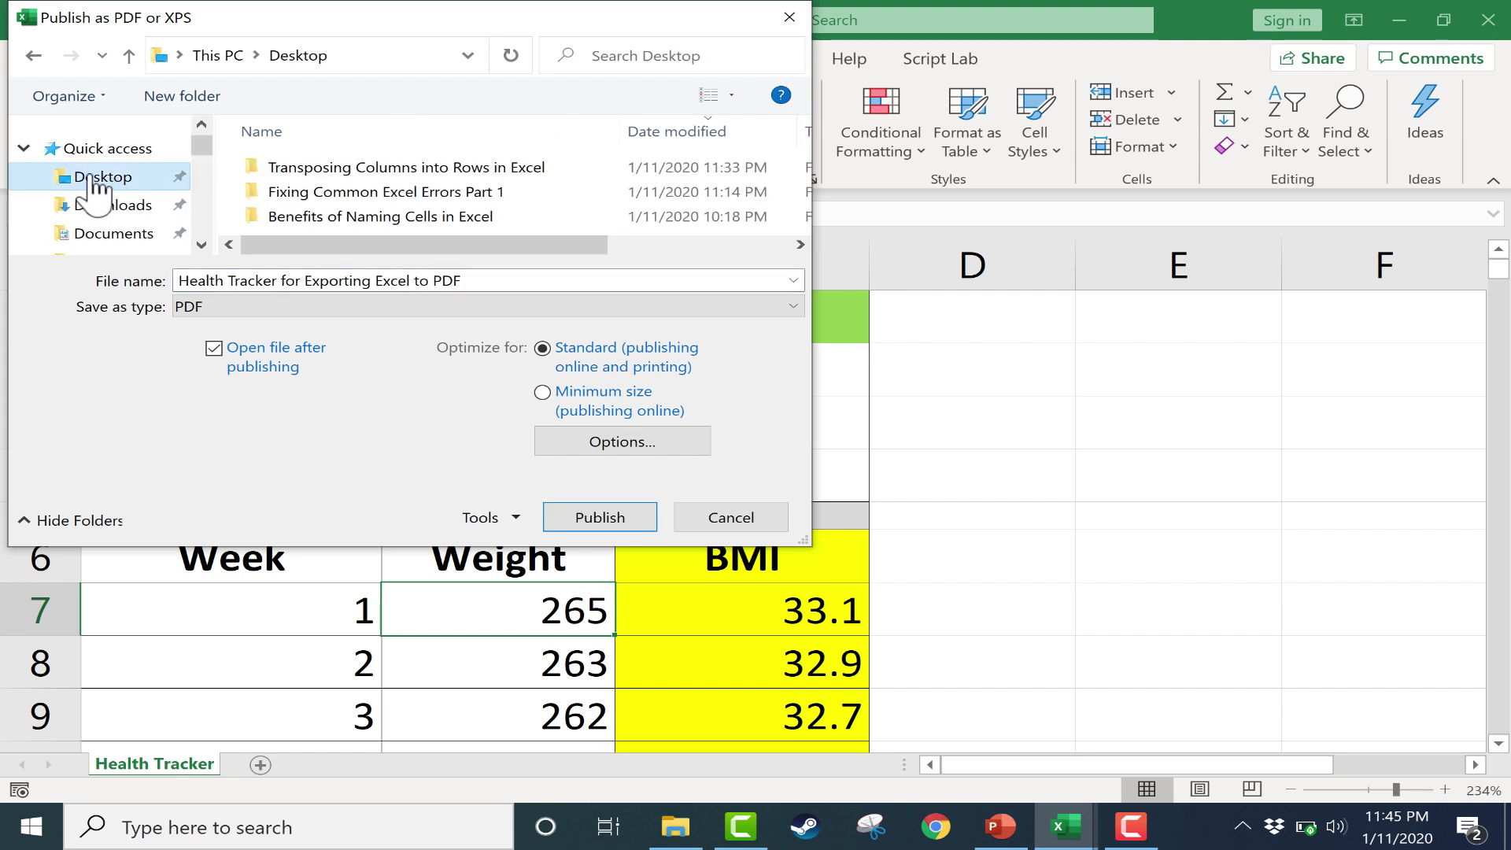
{"action": "left_click", "coordinate": [598, 521]}
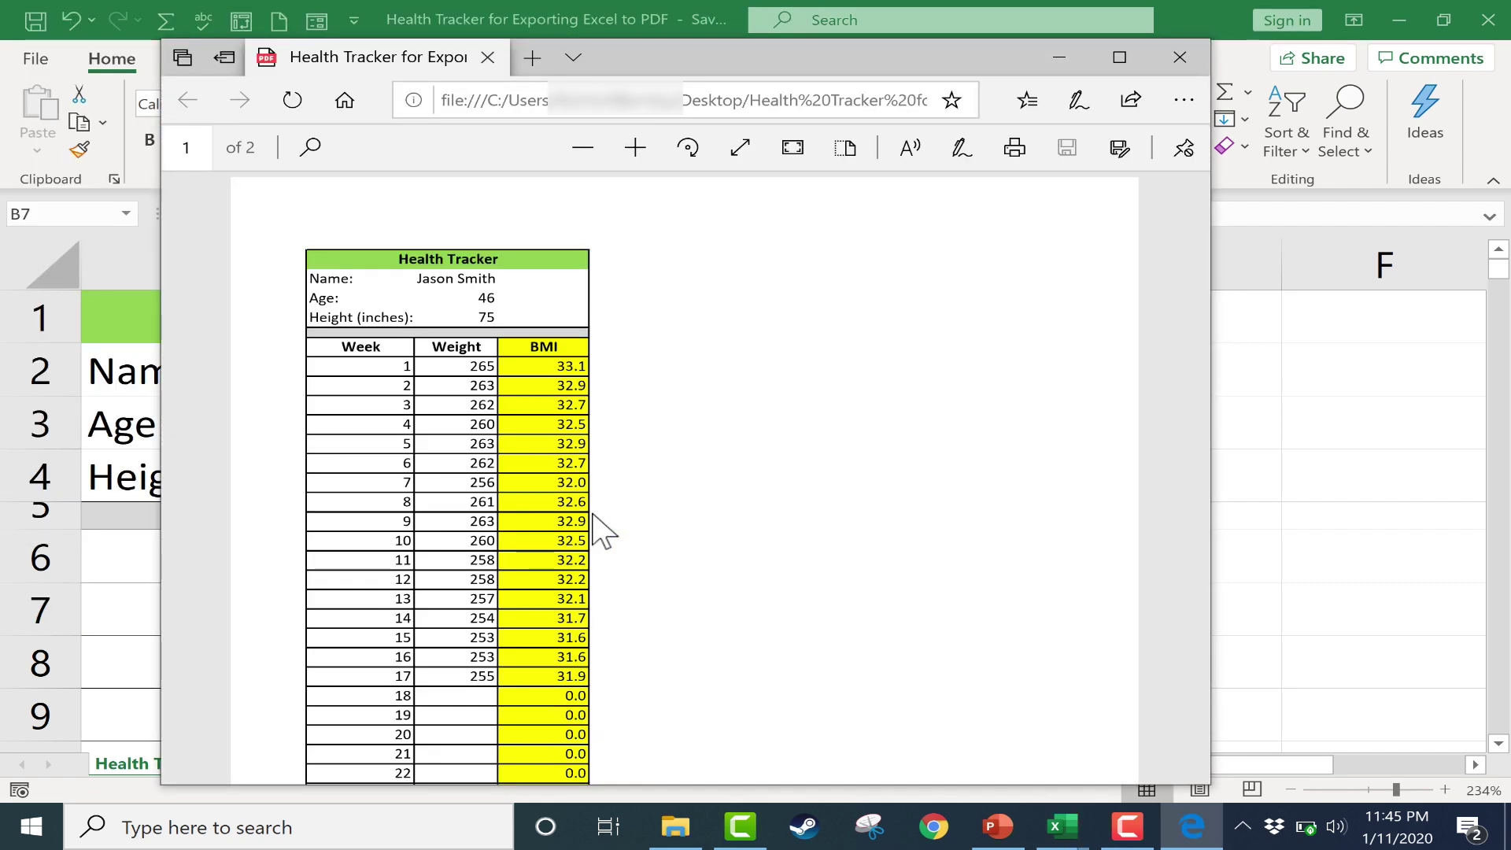
Check both pages of the exported PDF for the tracker rows and the page break, and close it.
{"action": "scroll", "coordinate": [565, 451], "scroll_direction": "down", "scroll_amount": 6}
{"action": "scroll", "coordinate": [540, 466], "scroll_direction": "up", "scroll_amount": 6}
{"action": "scroll", "coordinate": [600, 379], "scroll_direction": "down", "scroll_amount": 1}
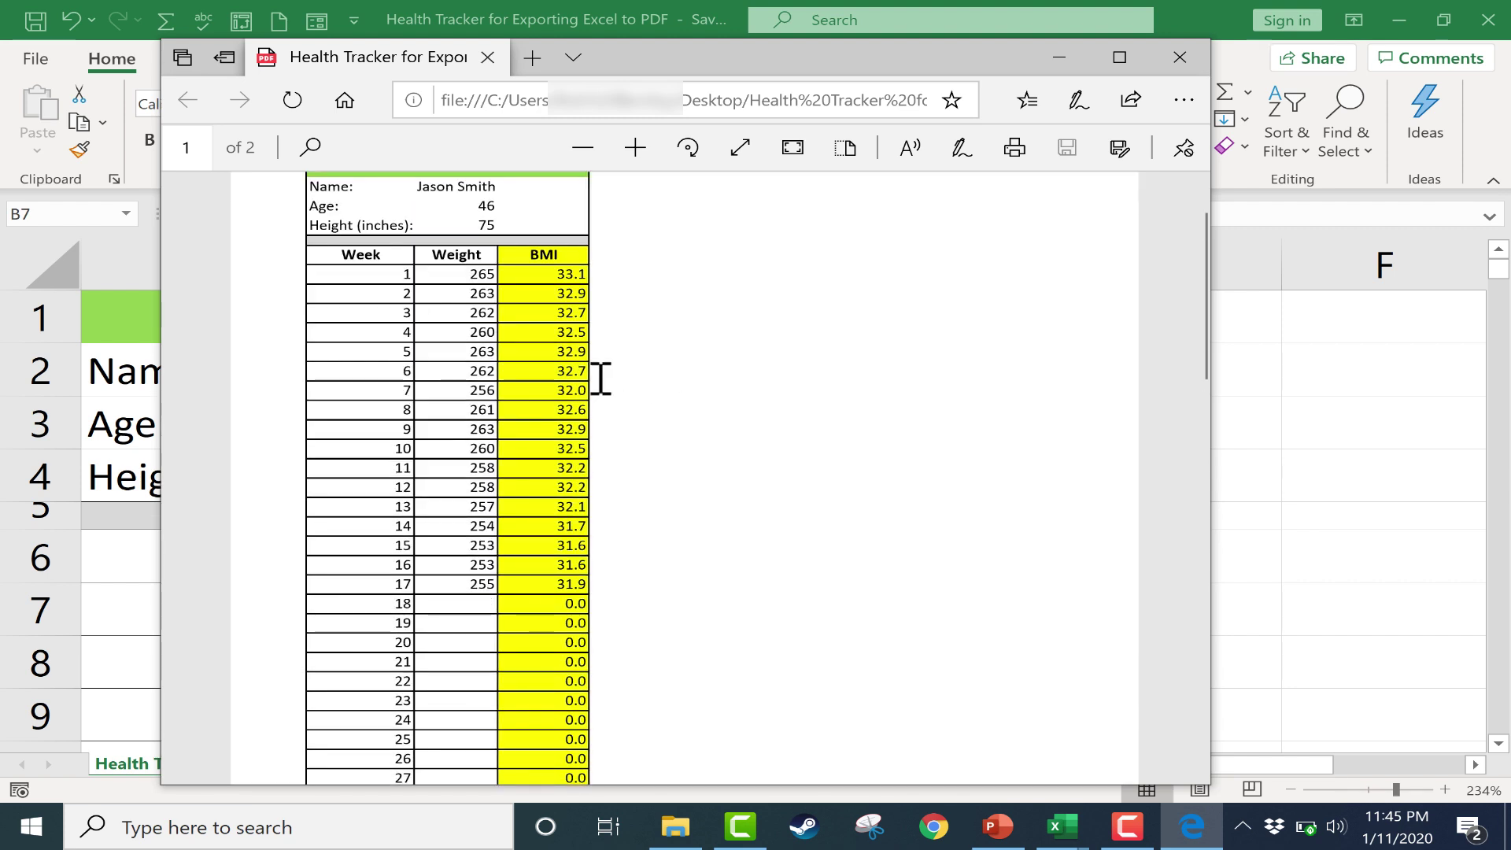
{"action": "scroll", "coordinate": [601, 379], "scroll_direction": "down", "scroll_amount": 12}
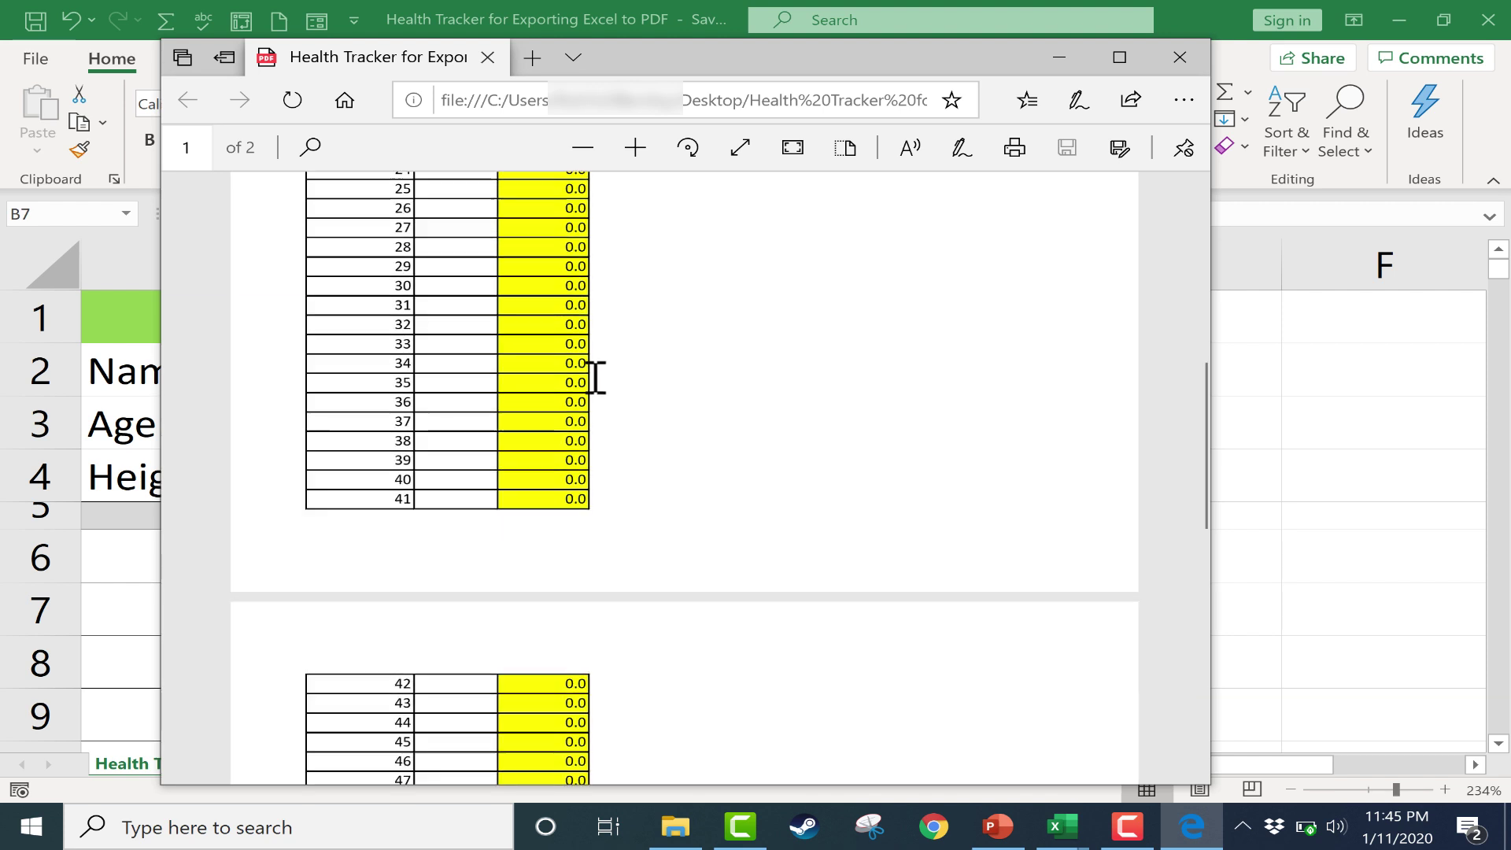
{"action": "scroll", "coordinate": [598, 394], "scroll_direction": "up", "scroll_amount": 10}
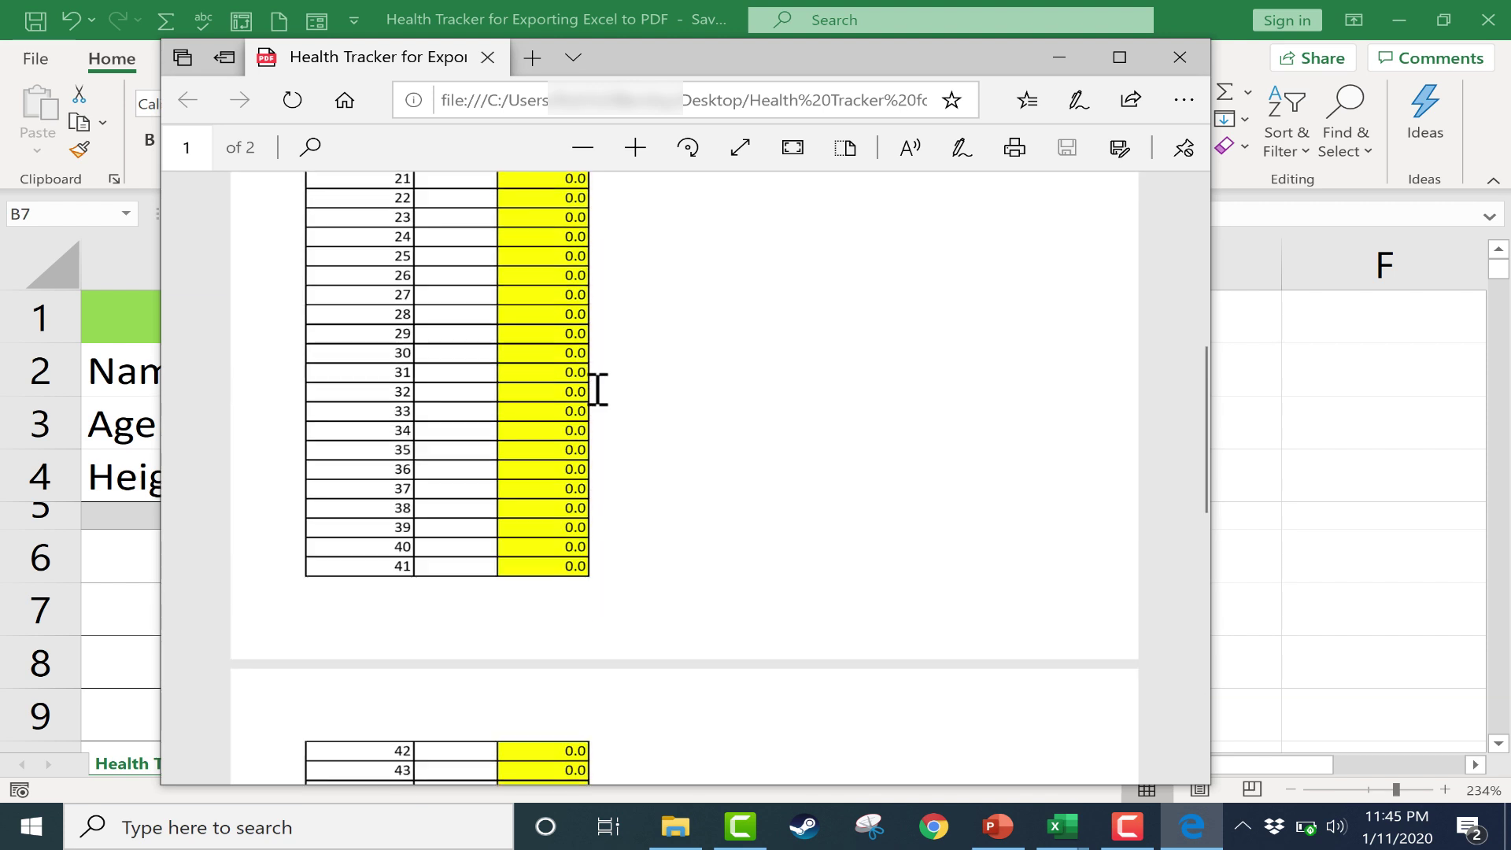
{"action": "scroll", "coordinate": [473, 472], "scroll_direction": "up", "scroll_amount": 1}
{"action": "scroll", "coordinate": [420, 551], "scroll_direction": "down", "scroll_amount": 2}
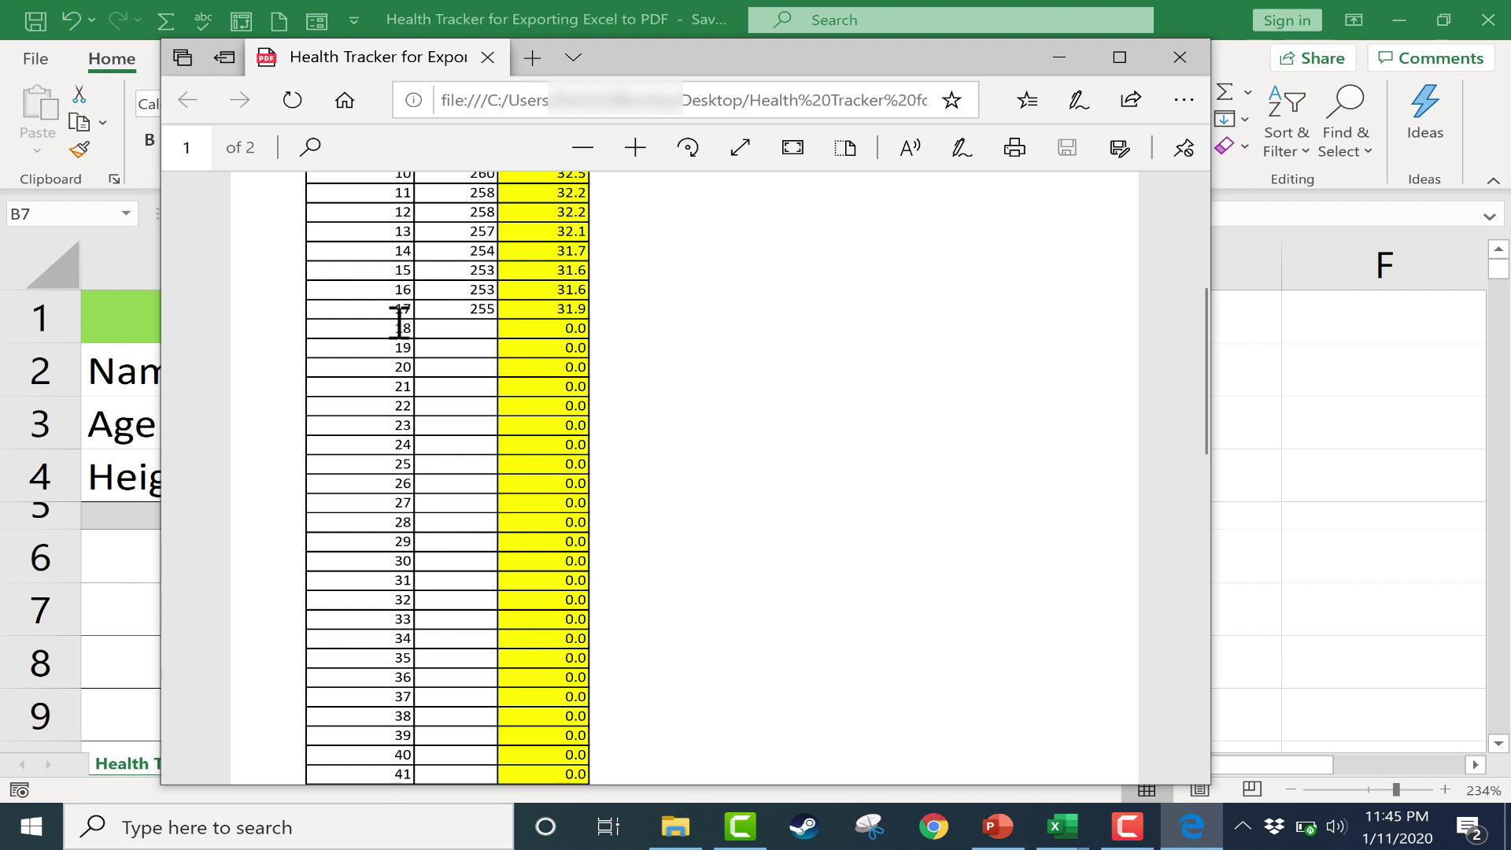
{"action": "scroll", "coordinate": [414, 394], "scroll_direction": "down", "scroll_amount": 8}
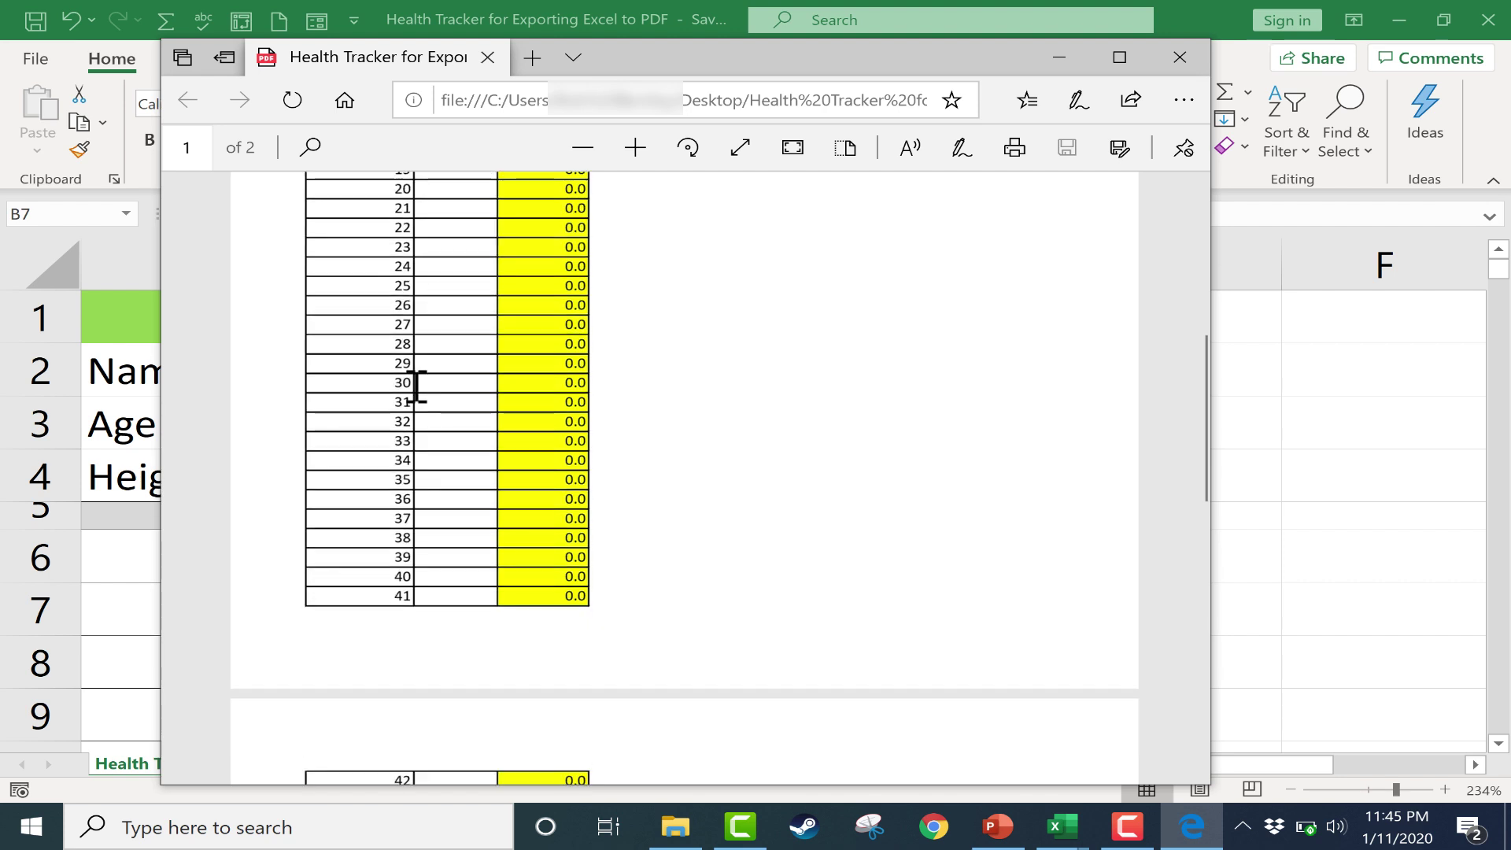
{"action": "scroll", "coordinate": [504, 378], "scroll_direction": "up", "scroll_amount": 1}
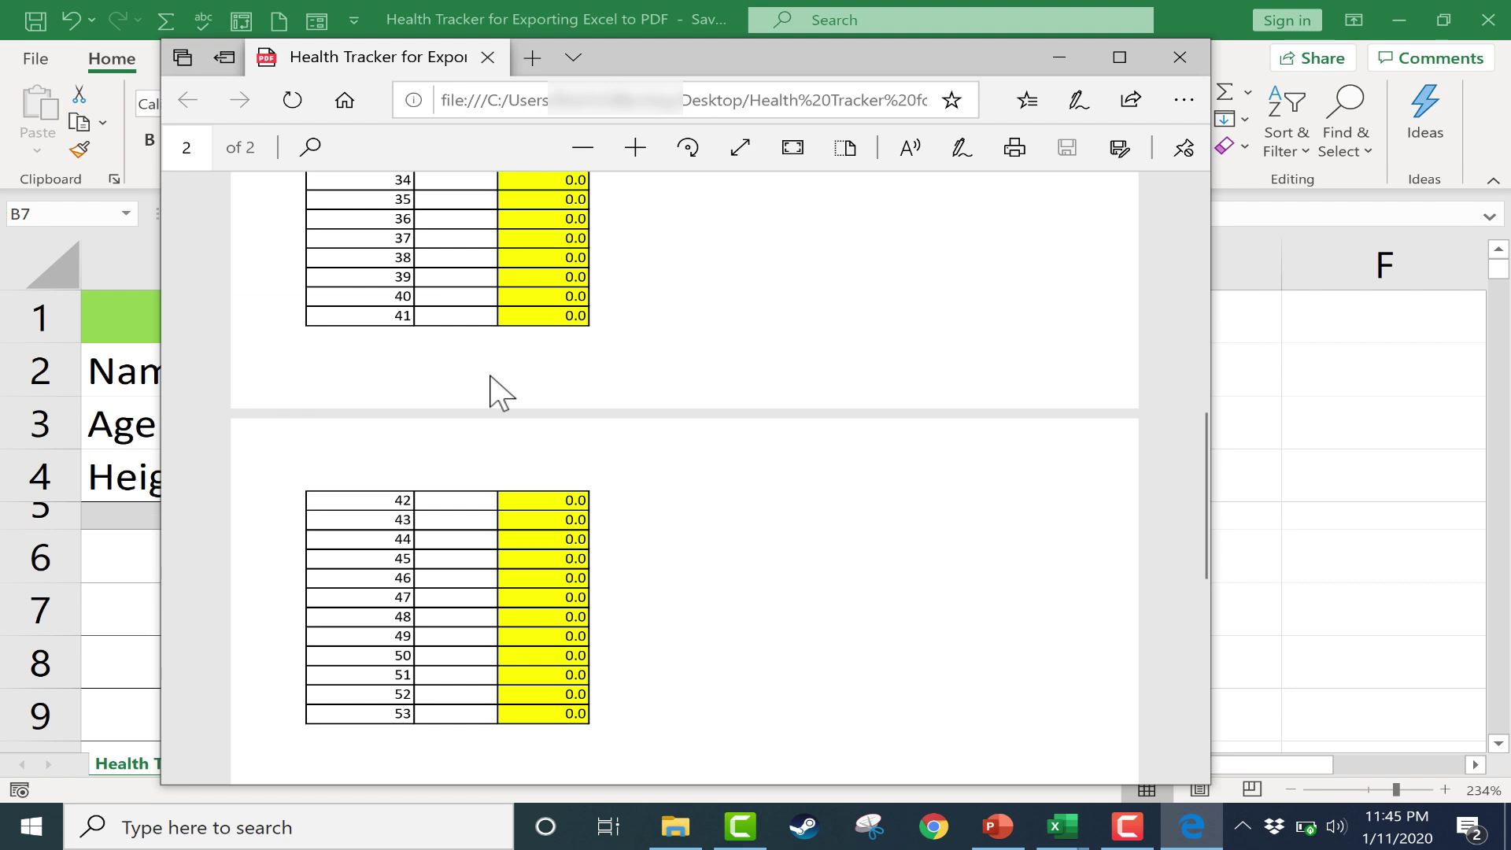
{"action": "scroll", "coordinate": [499, 394], "scroll_direction": "up", "scroll_amount": 8}
{"action": "left_click", "coordinate": [1179, 57]}
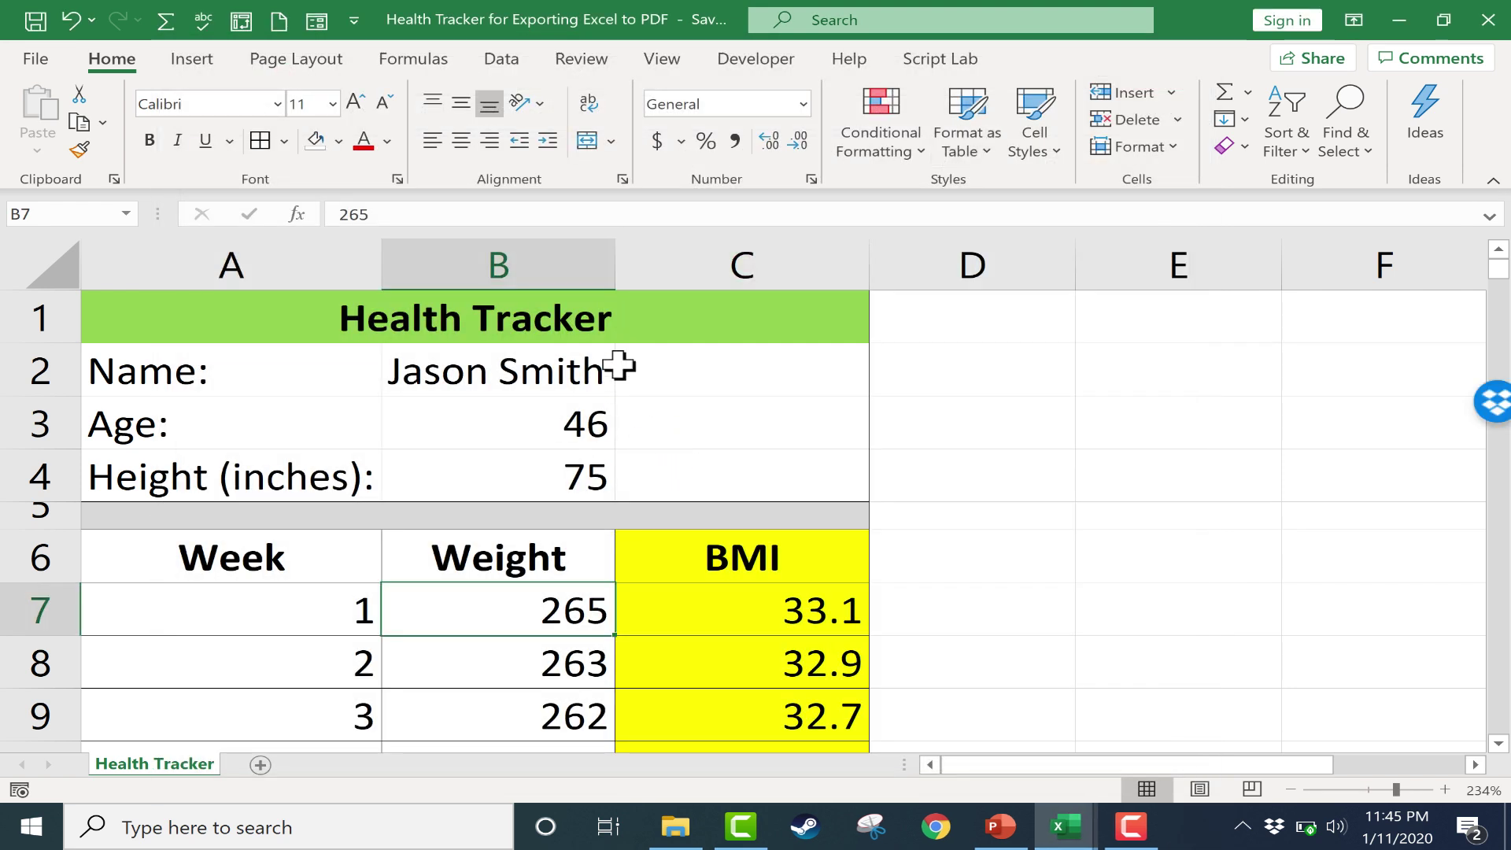
Export only the range A1:C23, through week 17, as a PDF by setting the publish option to Selection.
{"action": "mouse_move", "coordinate": [236, 315]}
{"action": "left_mouse_down"}
{"action": "mouse_move", "coordinate": [691, 570]}
{"action": "mouse_move", "coordinate": [821, 841]}
{"action": "mouse_move", "coordinate": [735, 672]}
{"action": "mouse_move", "coordinate": [729, 702]}
{"action": "mouse_move", "coordinate": [695, 698]}
{"action": "mouse_move", "coordinate": [718, 378]}
{"action": "mouse_move", "coordinate": [967, 394]}
{"action": "mouse_move", "coordinate": [35, 63]}
{"action": "left_mouse_up"}
{"action": "left_click", "coordinate": [36, 58]}
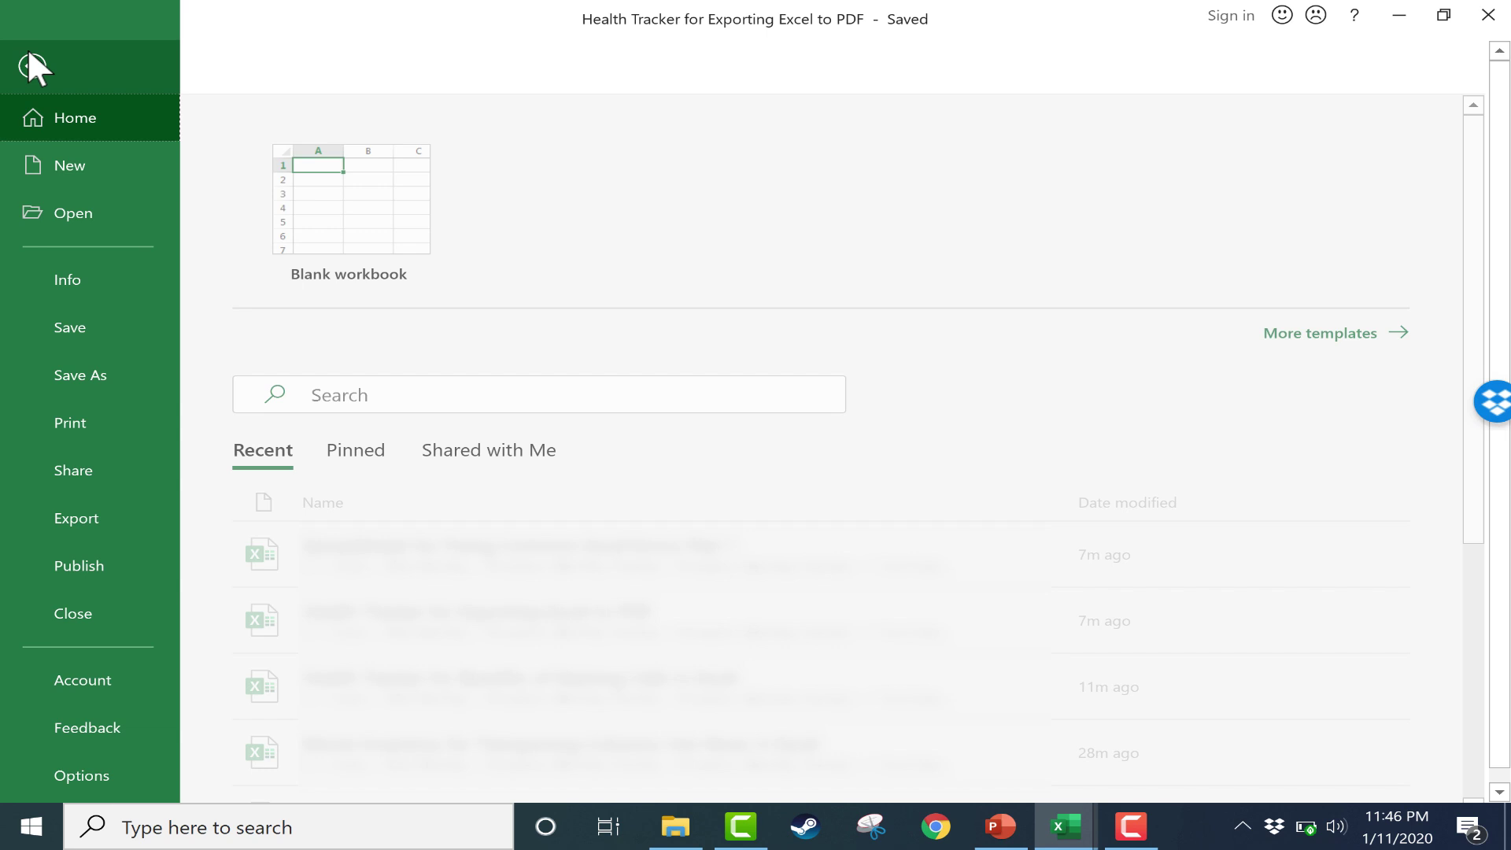
{"action": "left_click", "coordinate": [79, 518]}
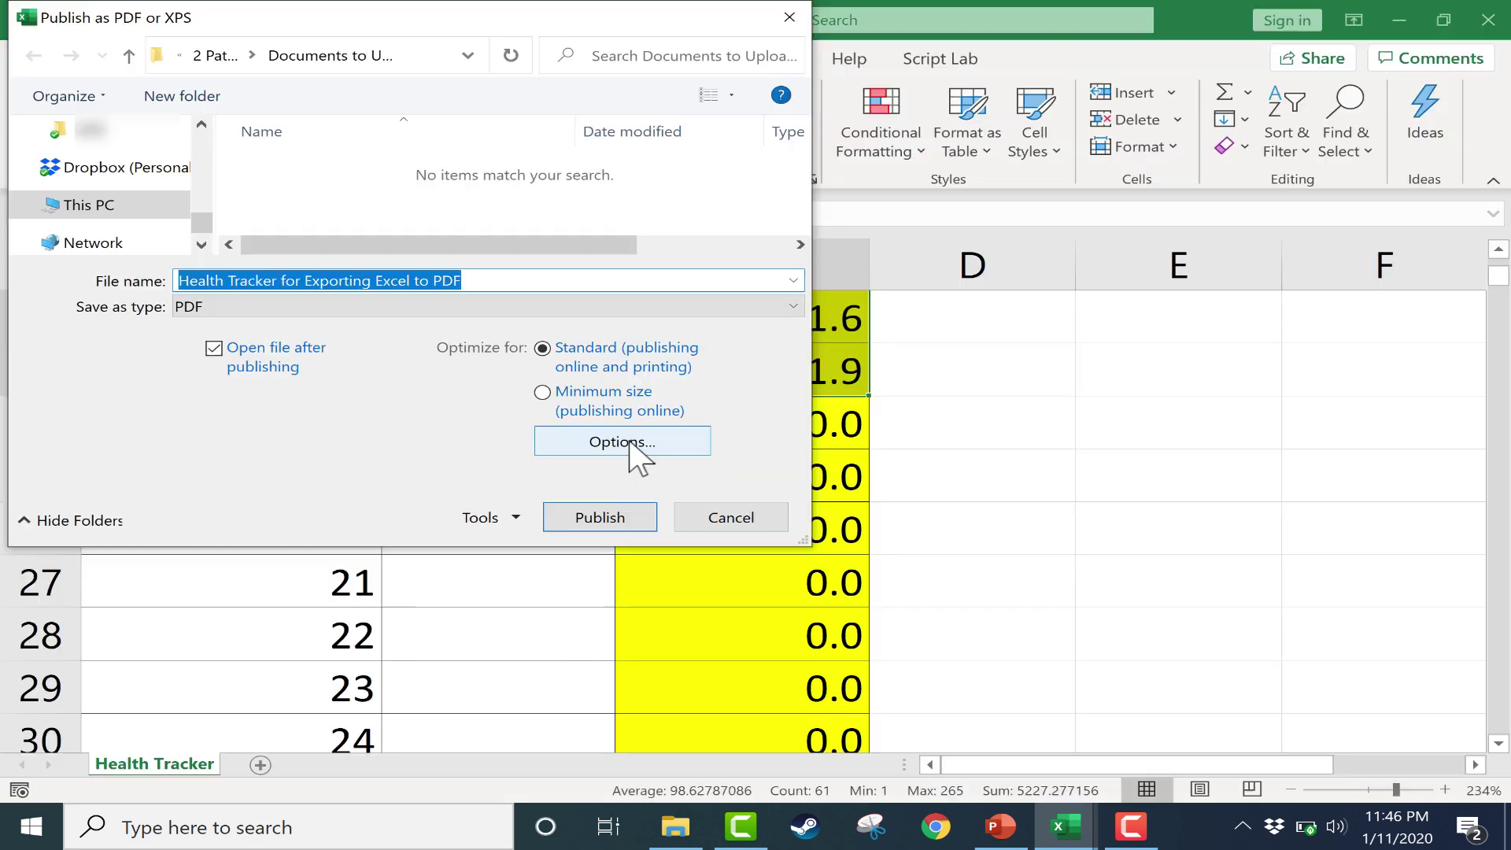
{"action": "left_click", "coordinate": [641, 446]}
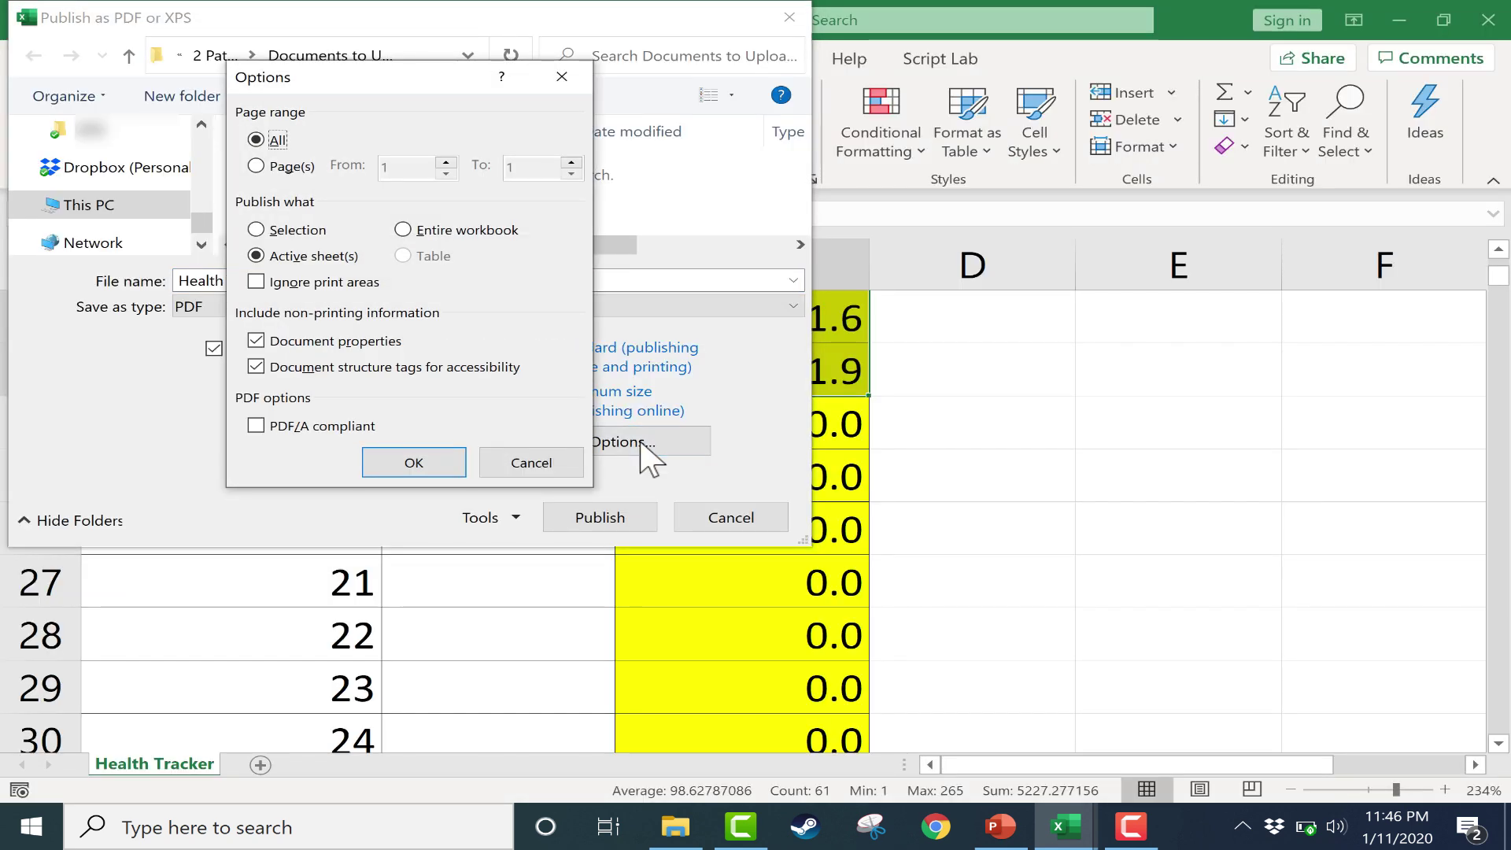
{"action": "left_click", "coordinate": [255, 230]}
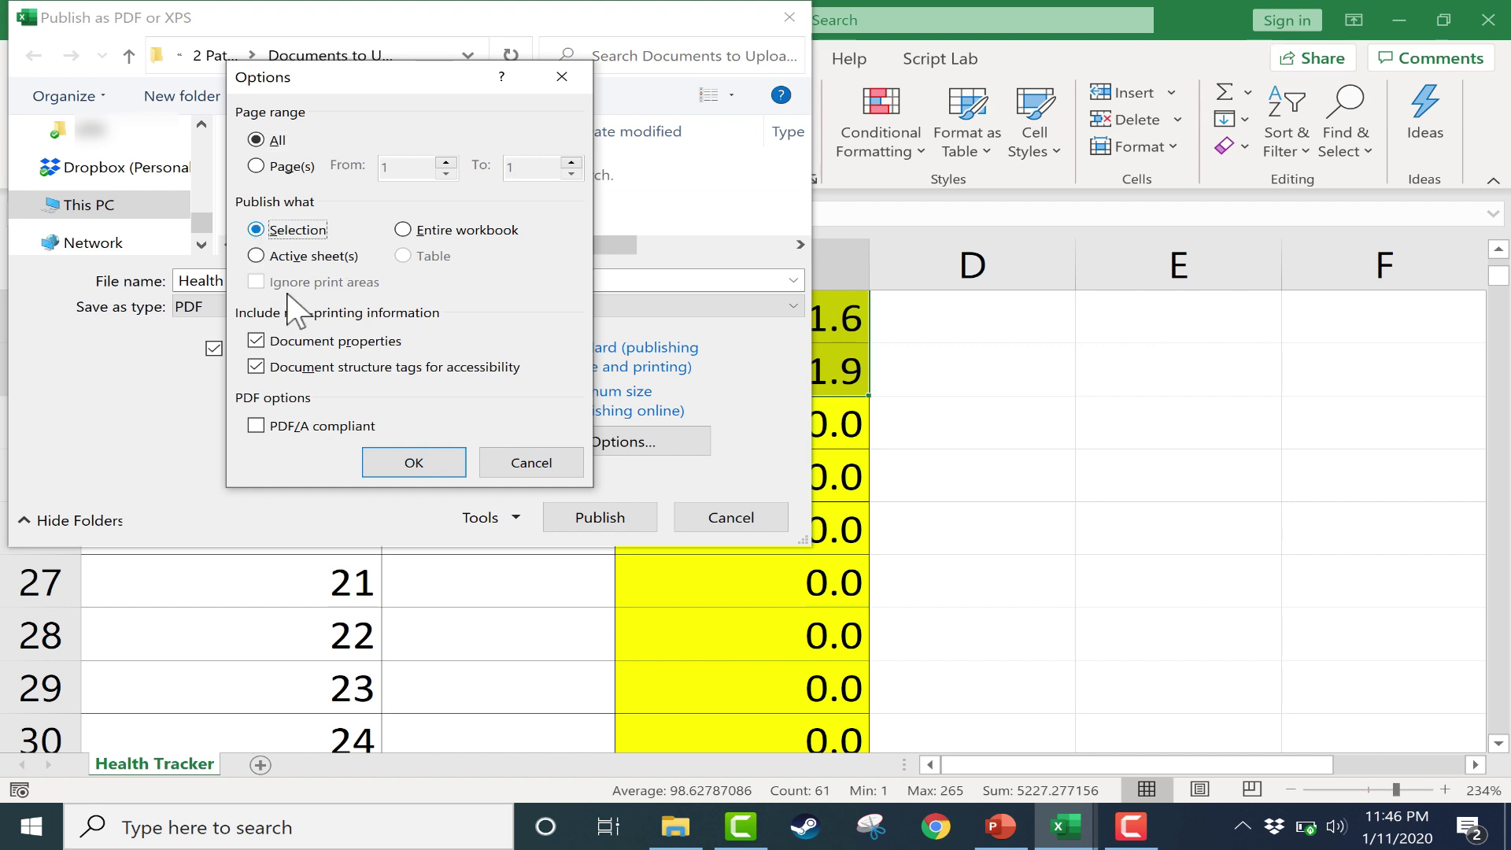
{"action": "left_click", "coordinate": [426, 467]}
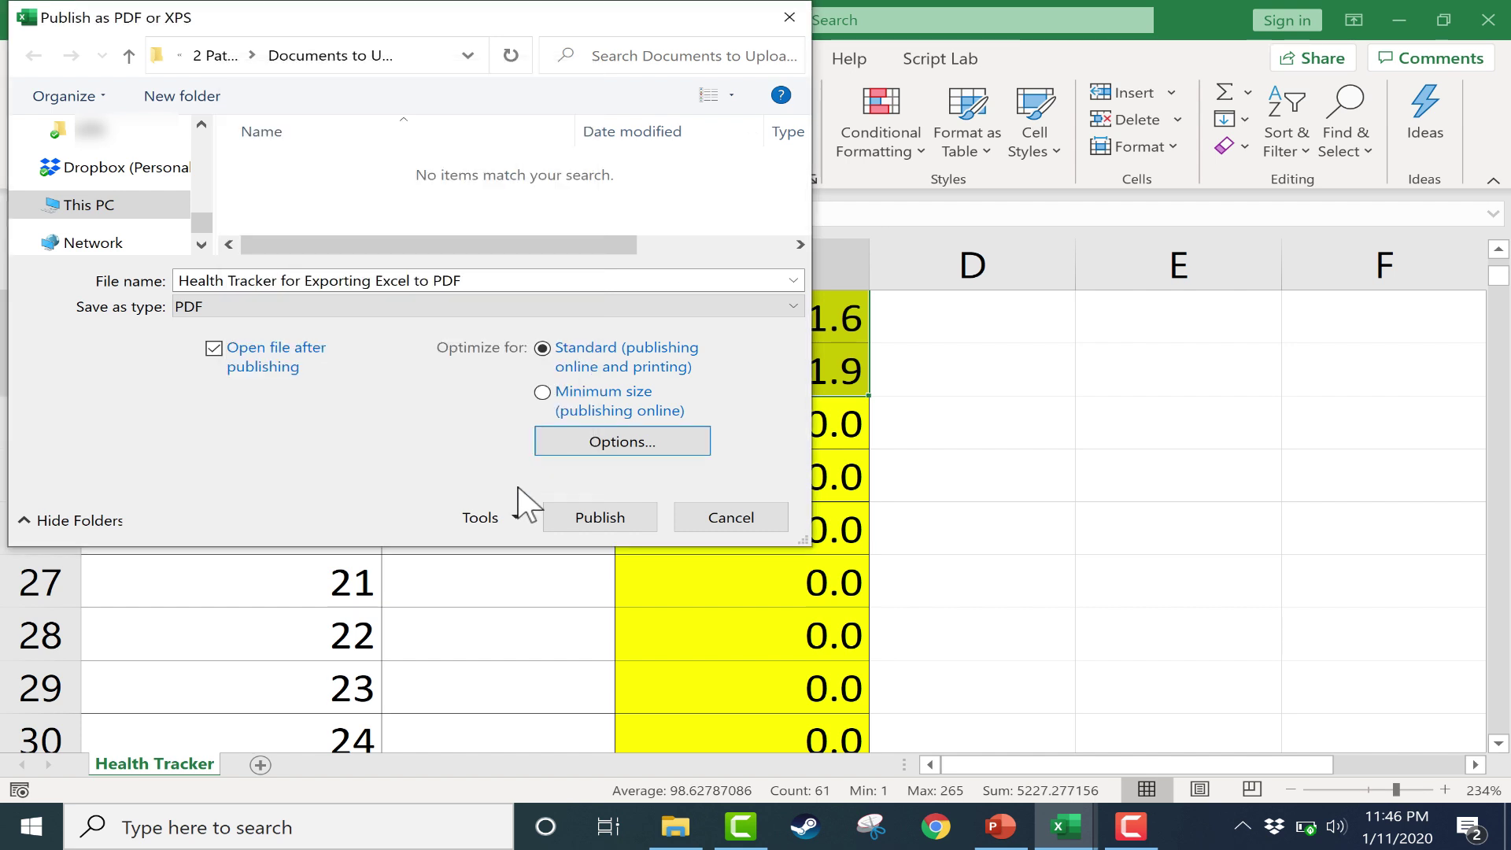
{"action": "left_click", "coordinate": [616, 520]}
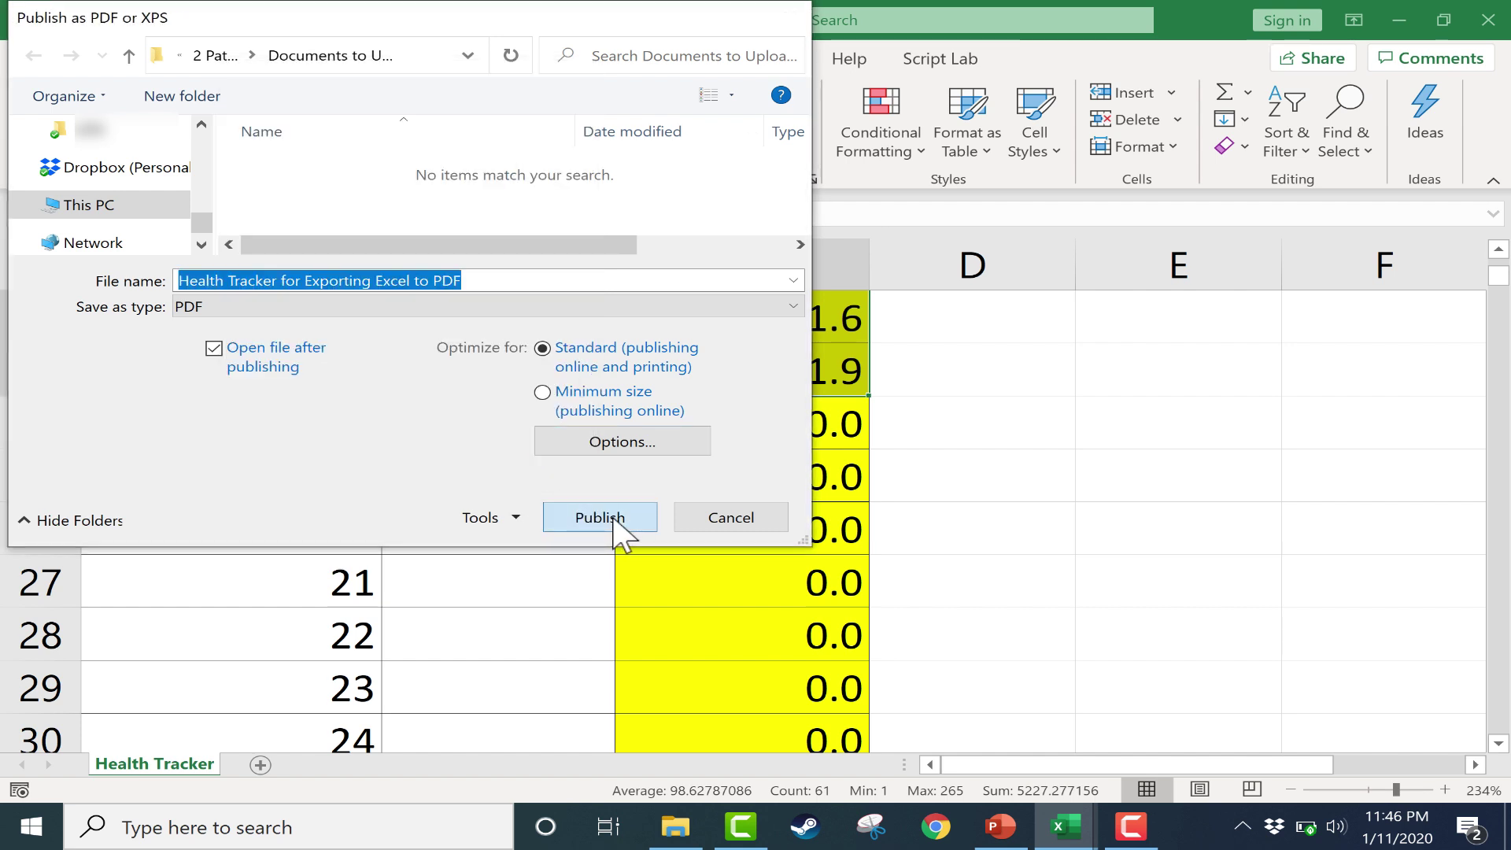
Check the PDF of the selected range from start to end and close it.
{"action": "scroll", "coordinate": [685, 449], "scroll_direction": "down", "scroll_amount": 5}
{"action": "scroll", "coordinate": [672, 448], "scroll_direction": "up", "scroll_amount": 3}
{"action": "scroll", "coordinate": [678, 461], "scroll_direction": "up", "scroll_amount": 3}
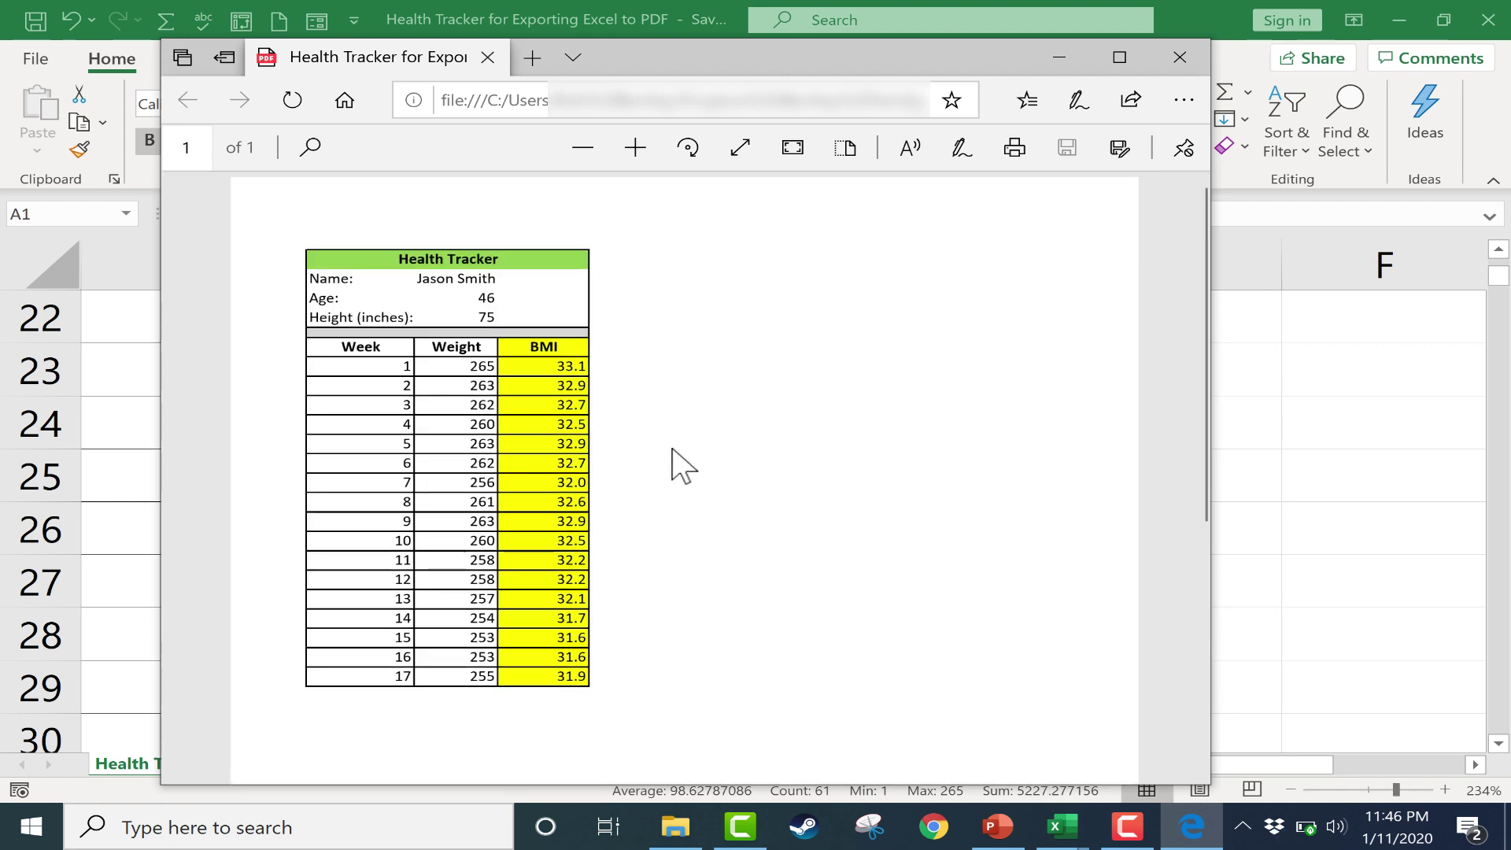
{"action": "key", "text": "alt+F4"}
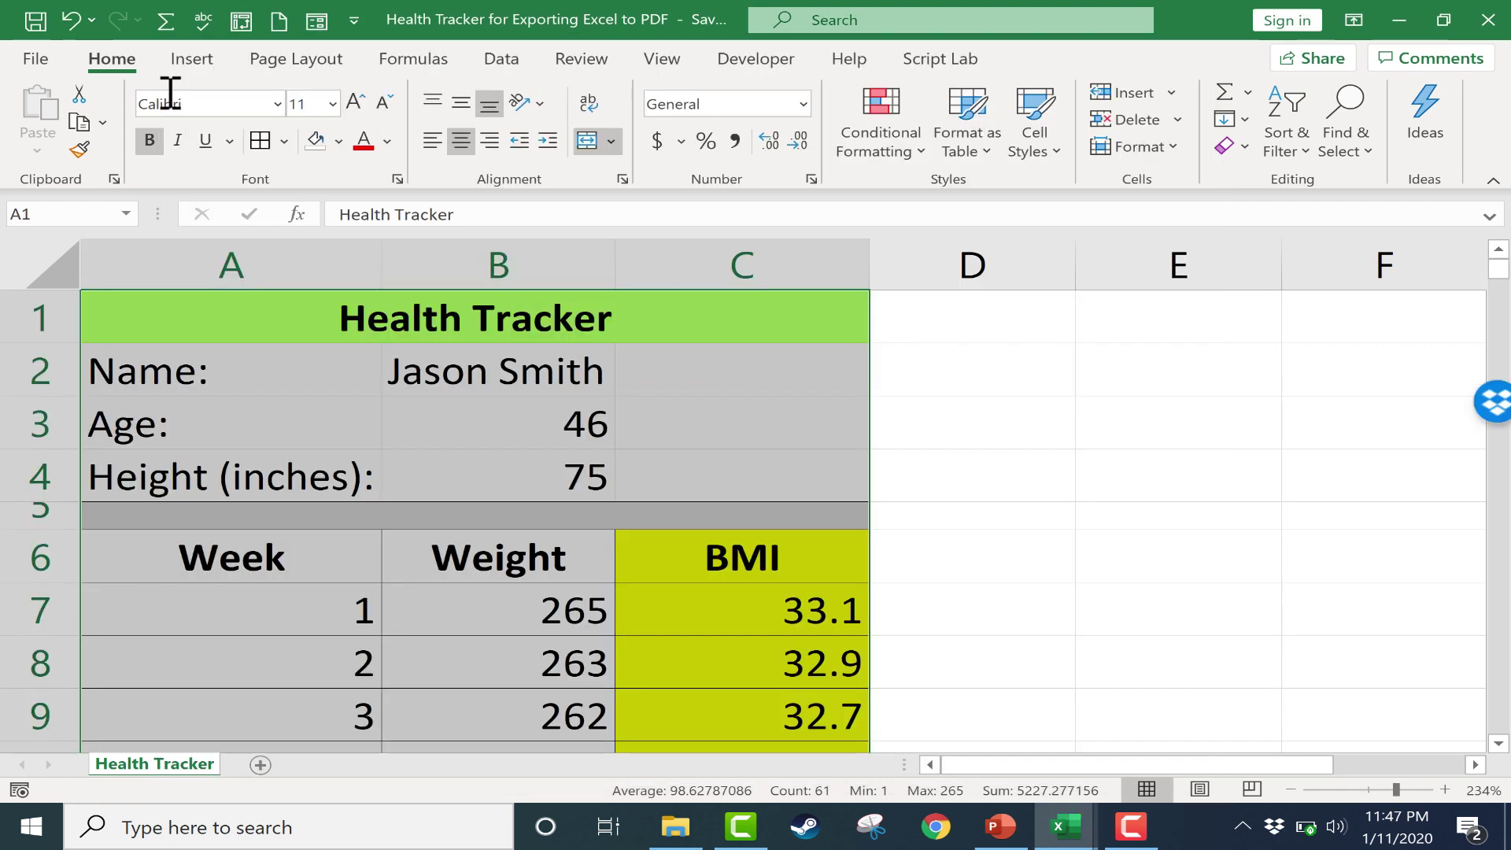
Choose PDF (*.pdf) as the Save As format for the workbook and leave without saving.
{"action": "left_click", "coordinate": [33, 59]}
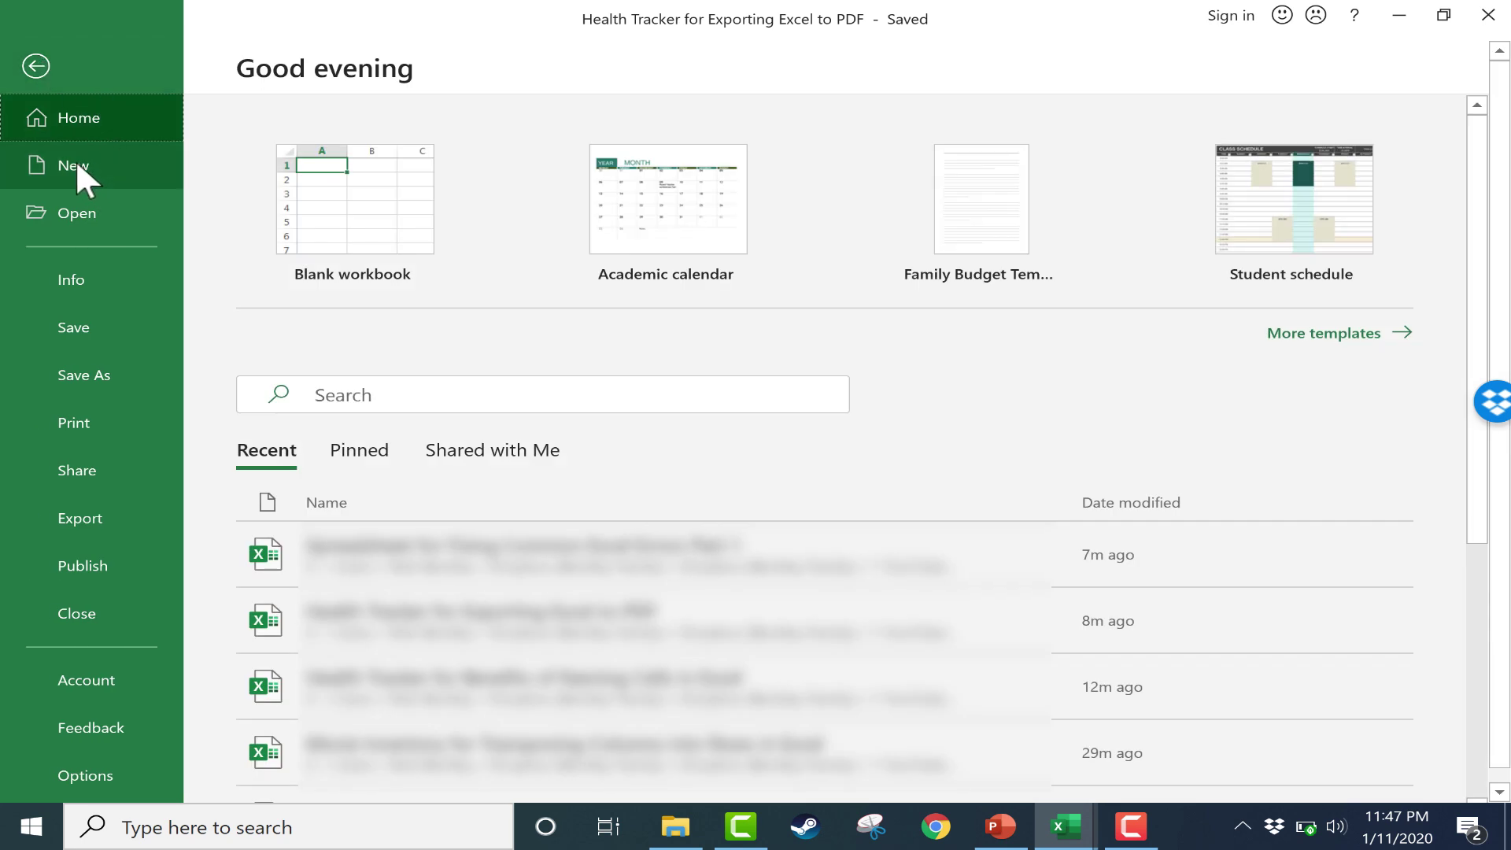
{"action": "left_click", "coordinate": [104, 377]}
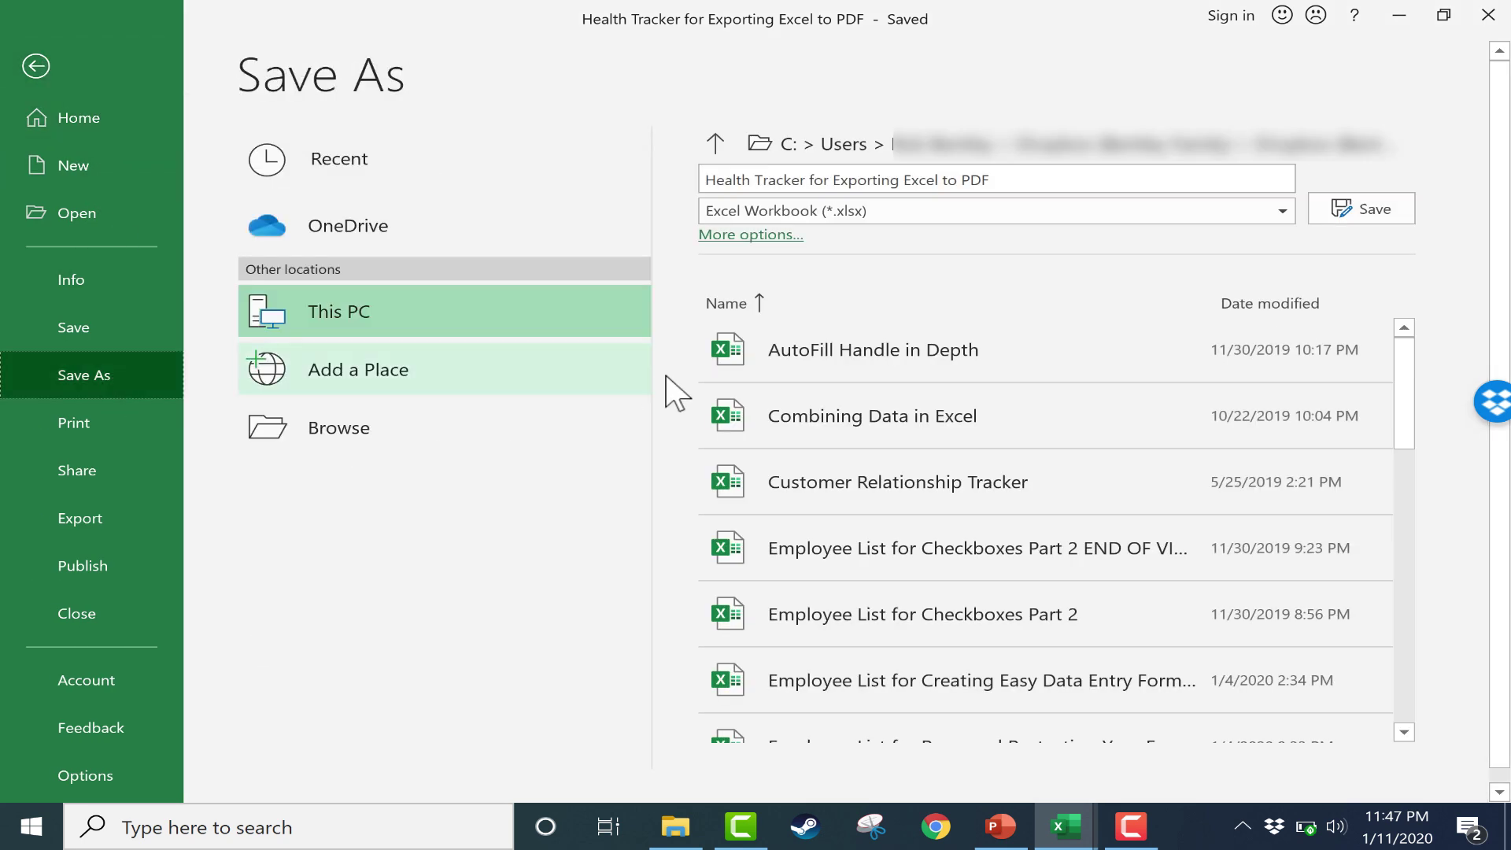
{"action": "left_click", "coordinate": [1289, 207]}
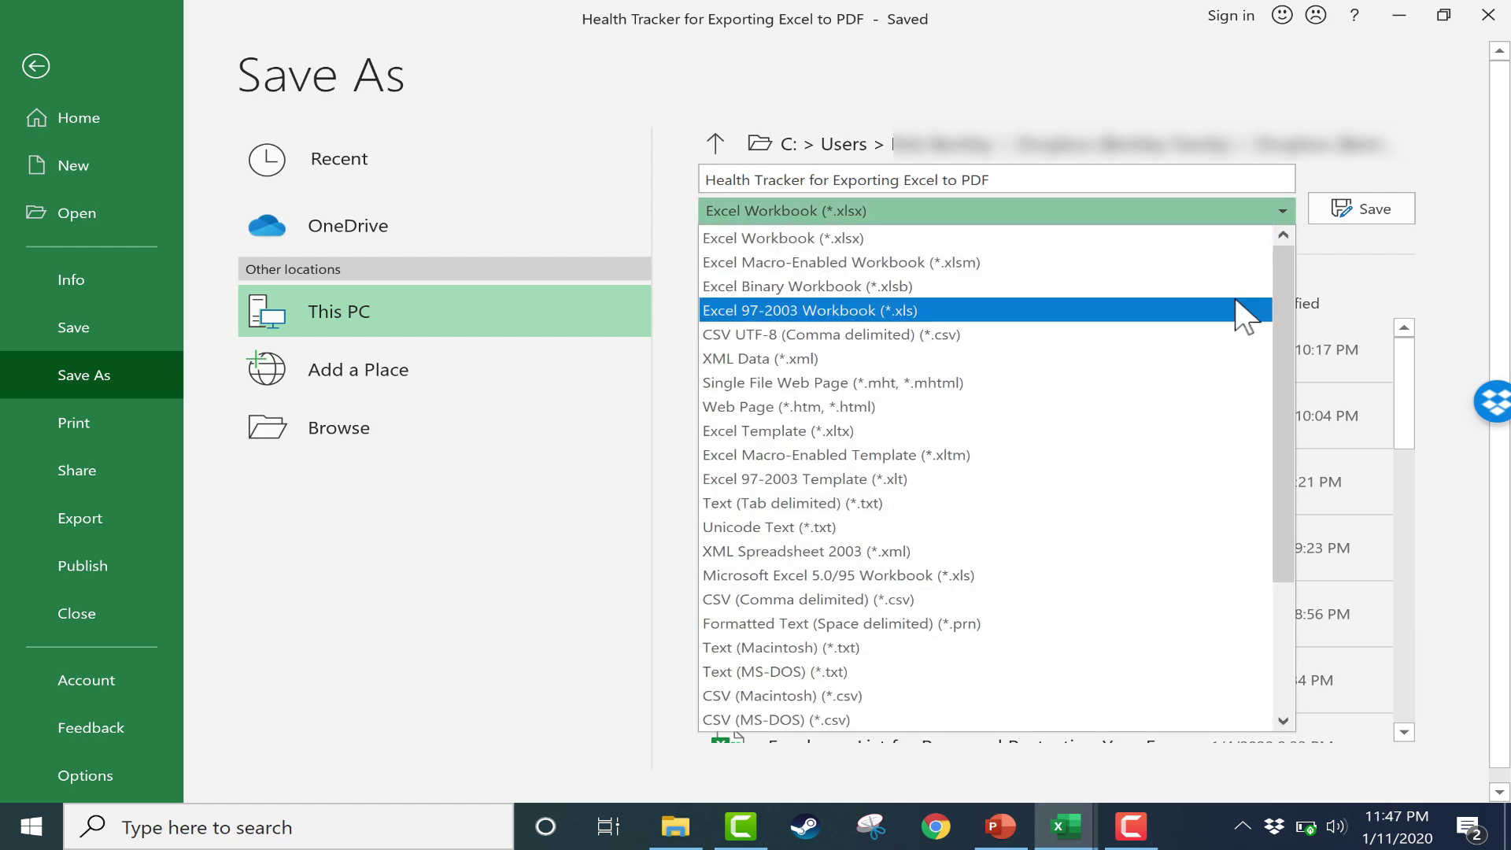
{"action": "left_click_drag", "start_coordinate": [1283, 298], "coordinate": [1279, 547]}
{"action": "left_click", "coordinate": [932, 648]}
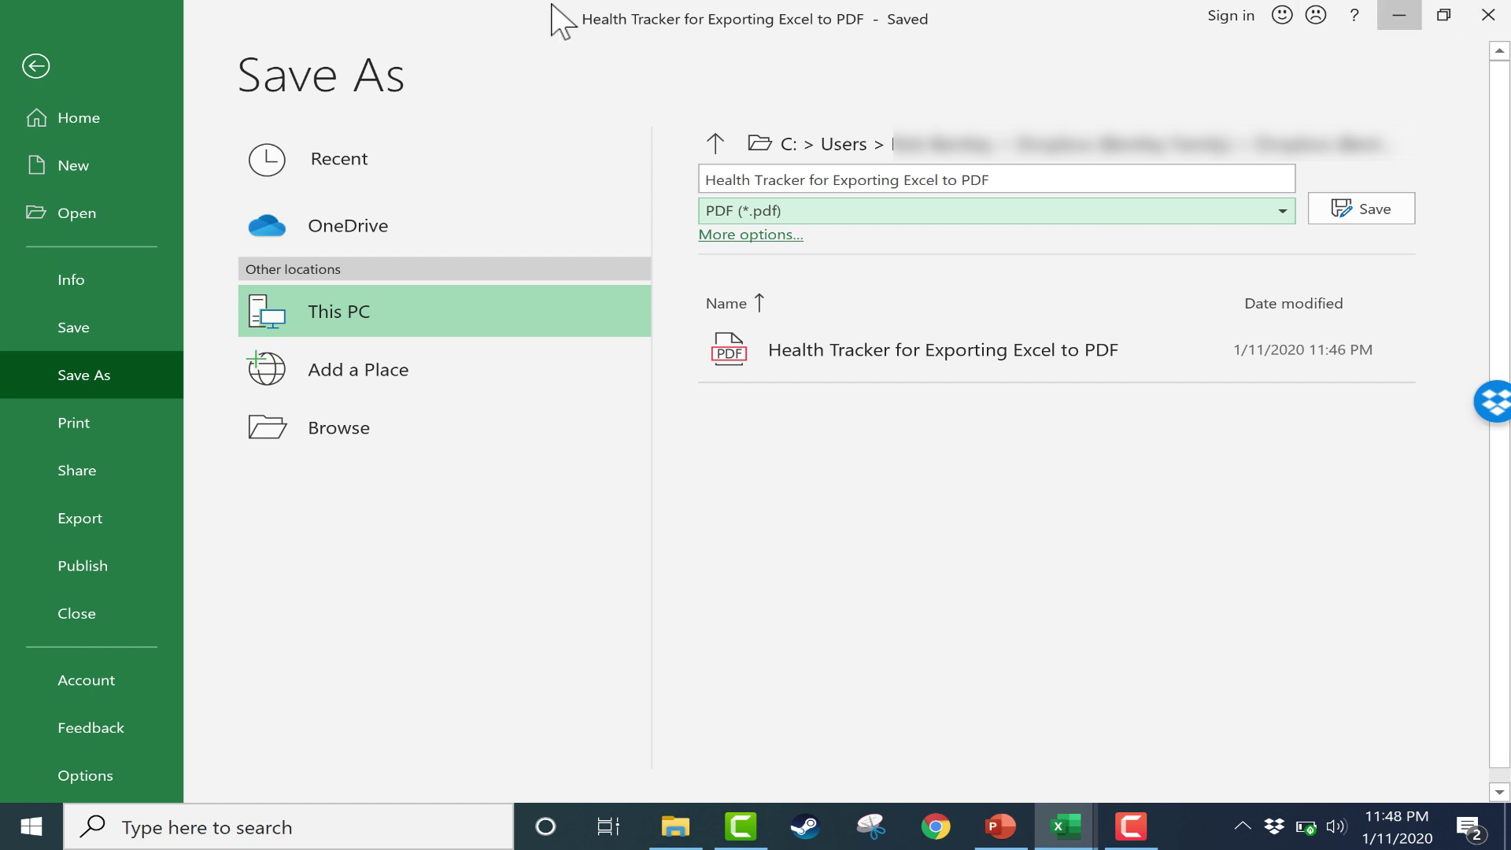
{"action": "left_click", "coordinate": [36, 66]}
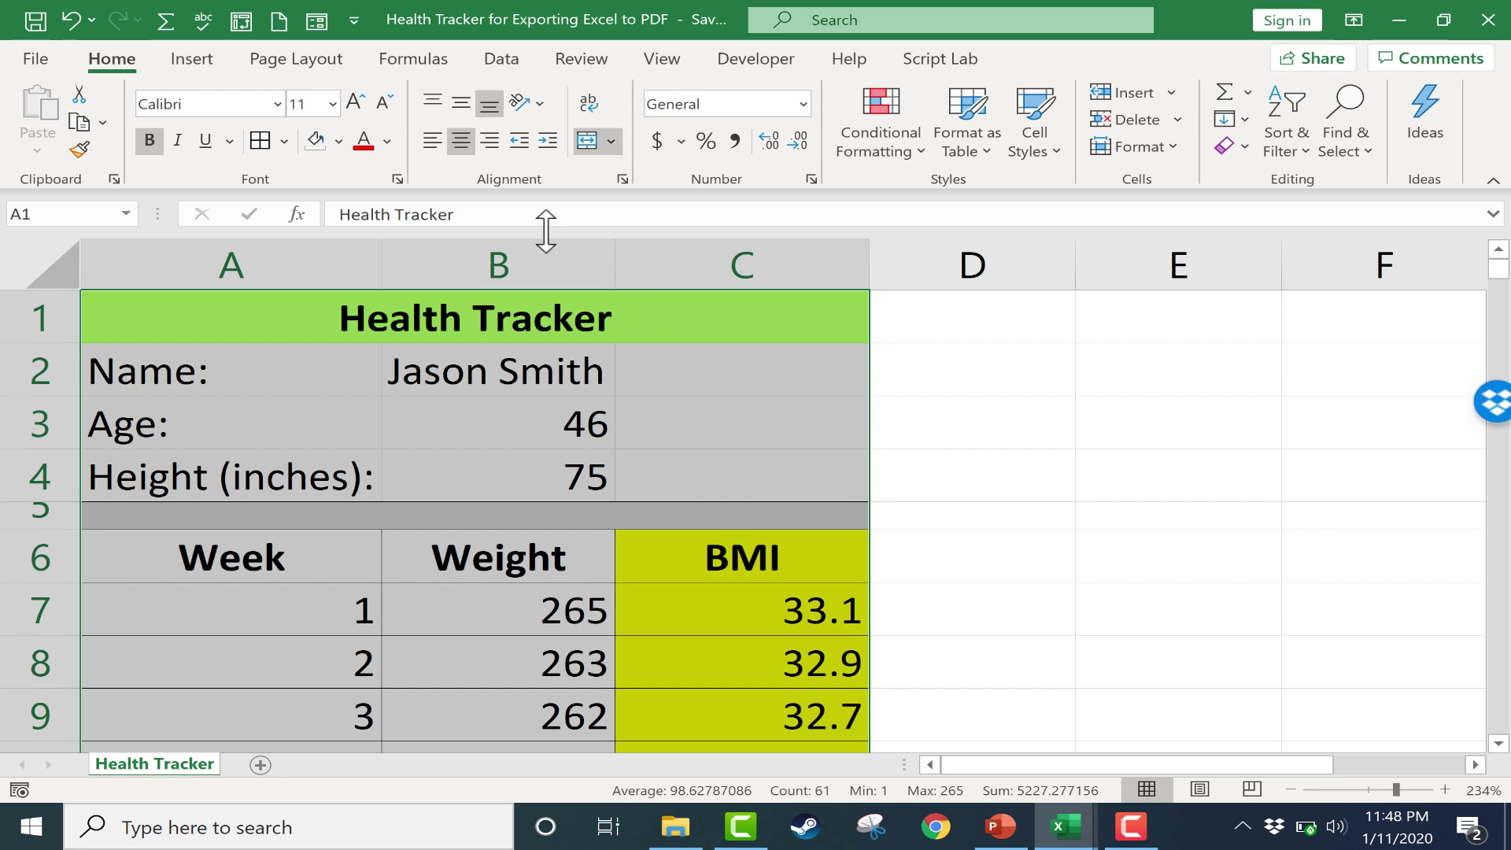
Scale the sheet to fit 1 page in width and 1 page in height.
{"action": "left_click", "coordinate": [313, 60]}
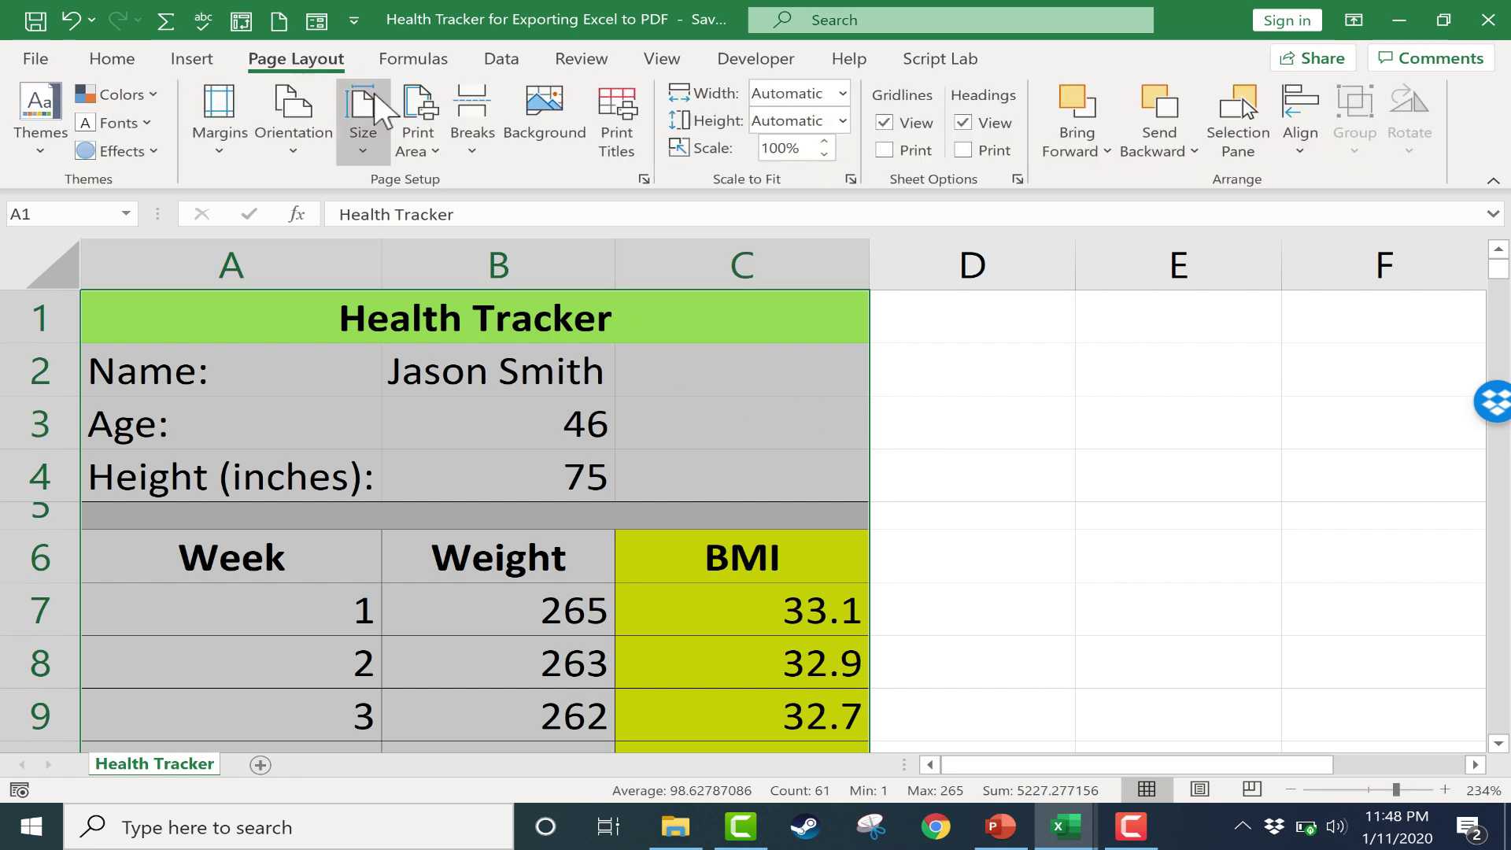
{"action": "left_click", "coordinate": [840, 94]}
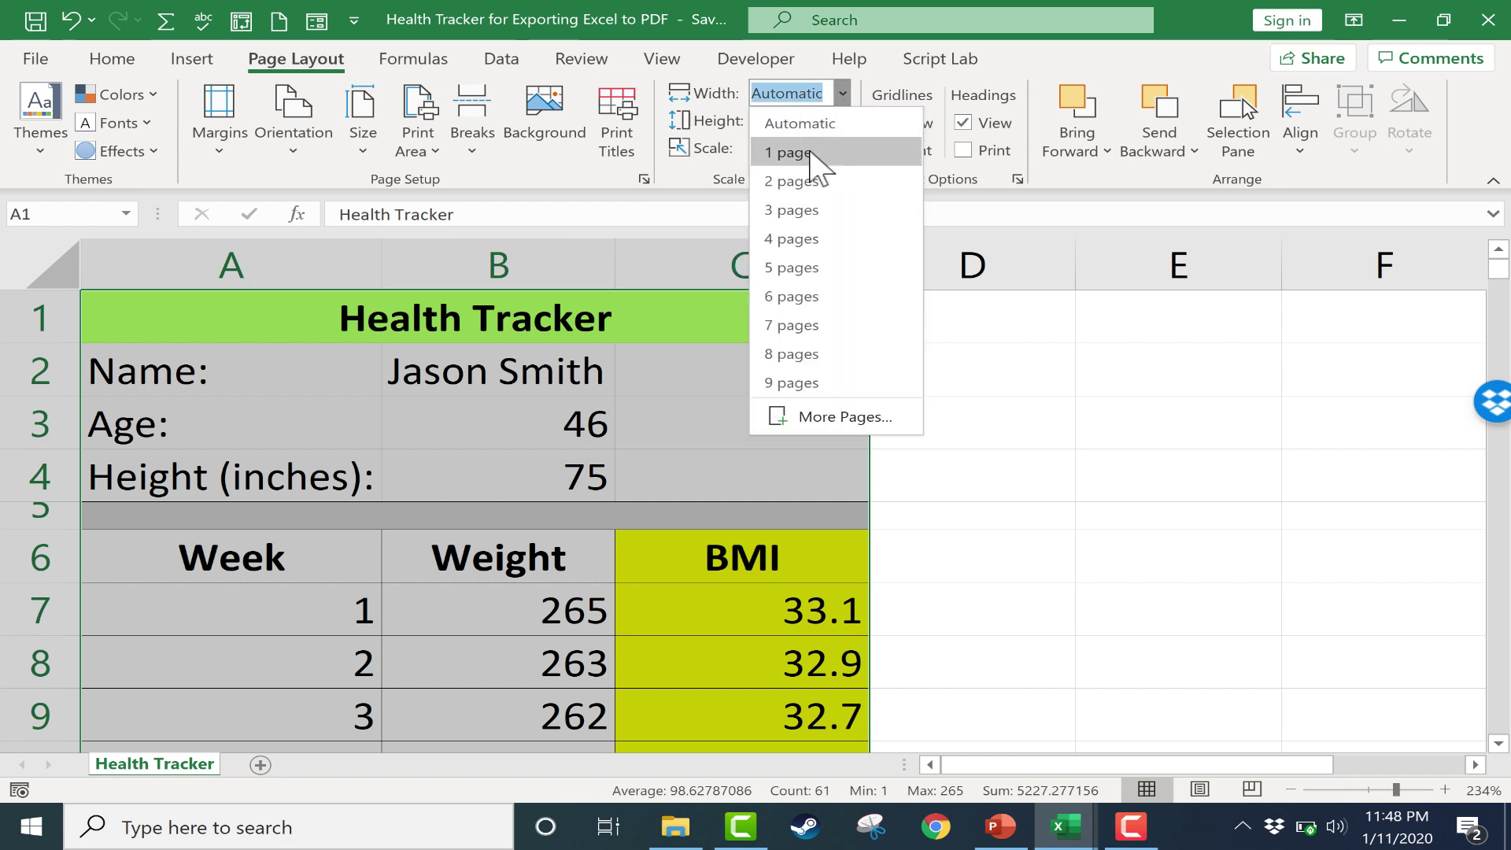
{"action": "left_click", "coordinate": [810, 152]}
{"action": "left_click", "coordinate": [842, 120]}
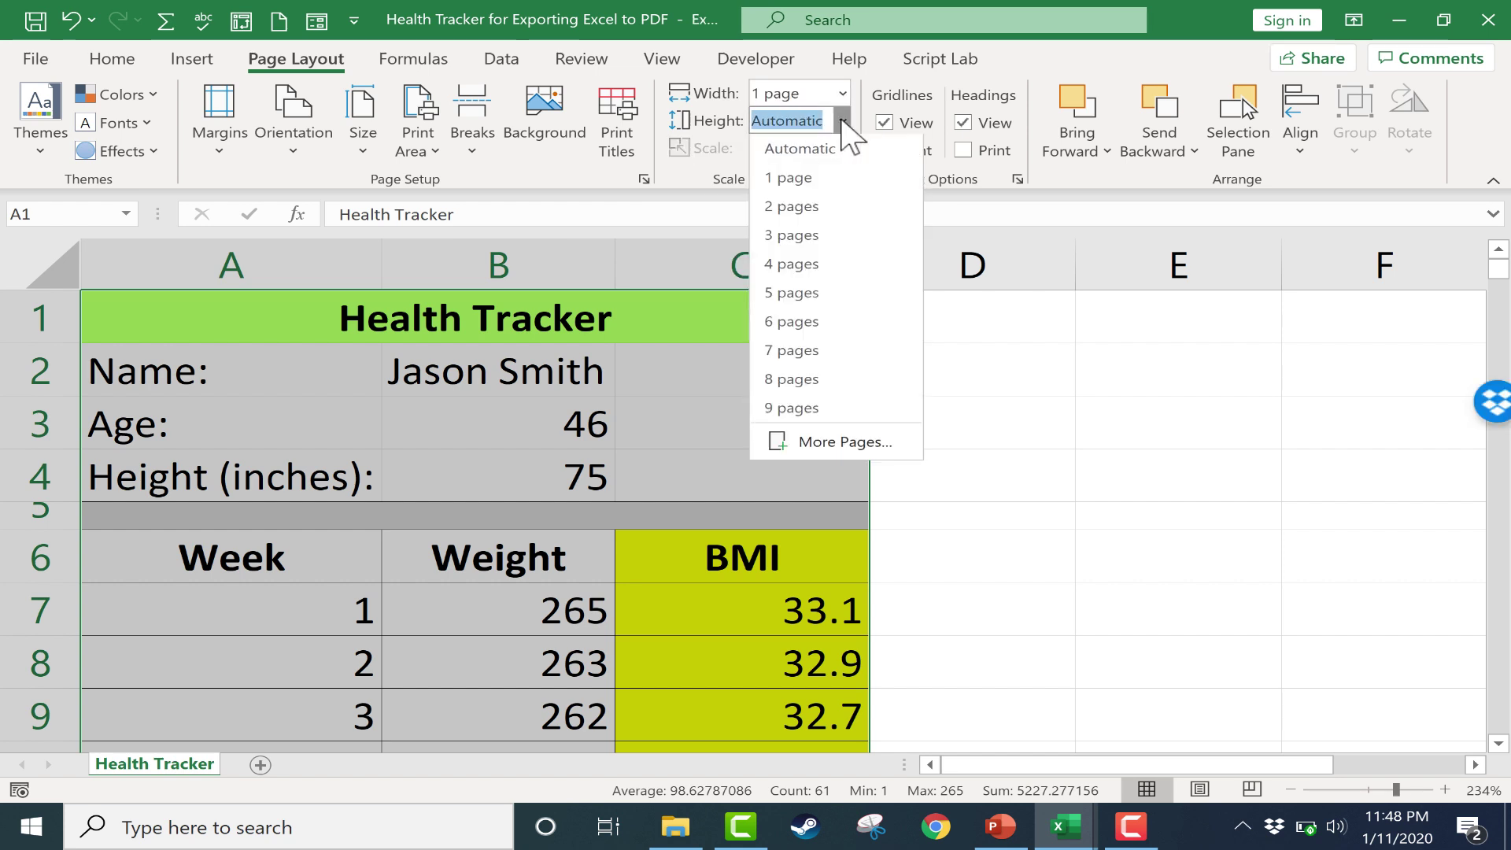
{"action": "left_click", "coordinate": [797, 178]}
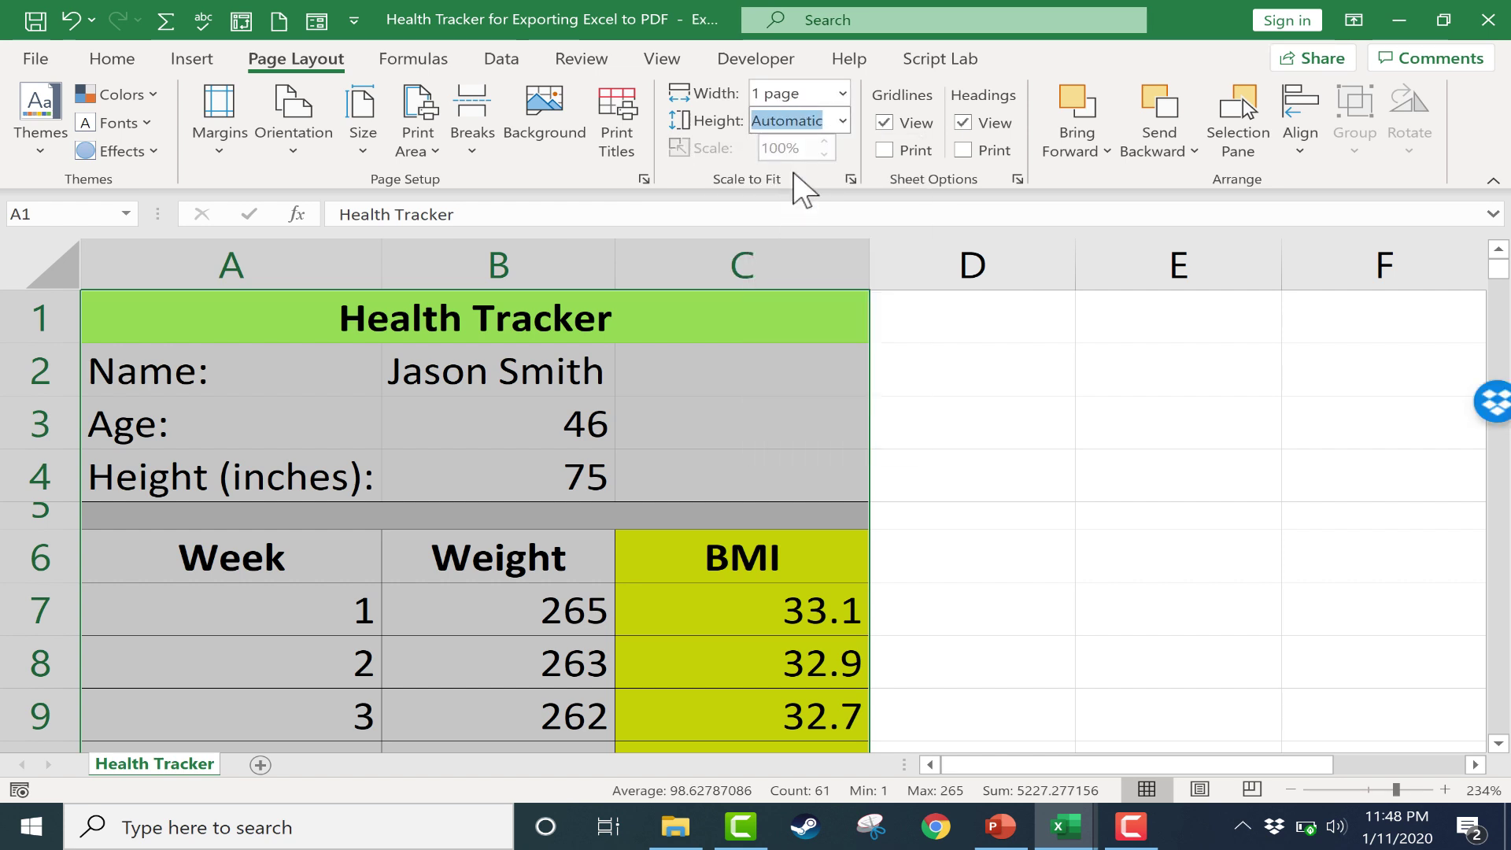
Start a PDF/XPS export of the Health Tracker sheet and set it to publish only the Selection.
{"action": "left_click", "coordinate": [35, 59]}
{"action": "left_click", "coordinate": [106, 516]}
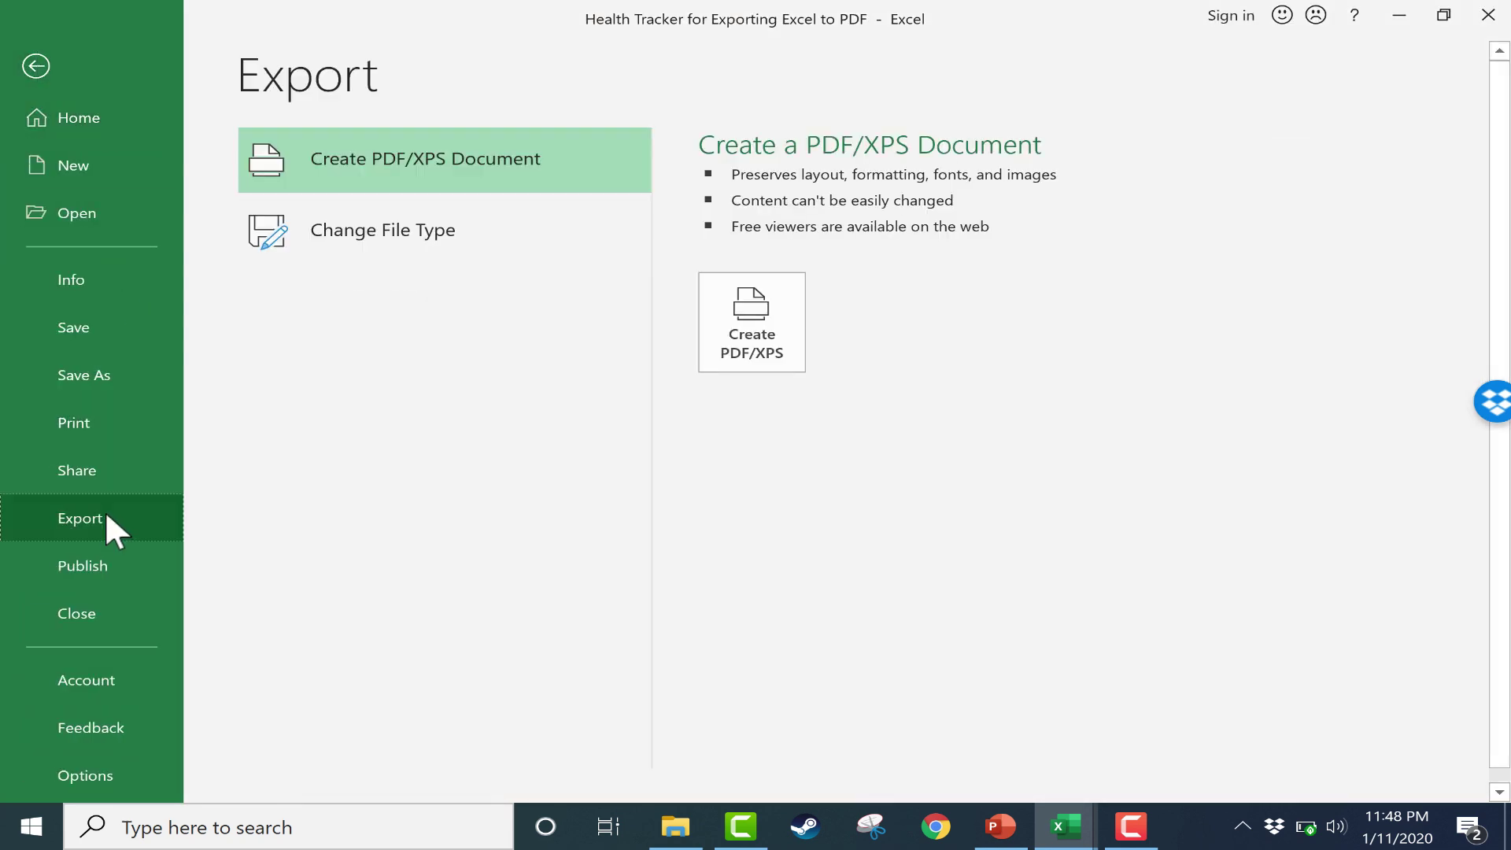
{"action": "left_click", "coordinate": [765, 350]}
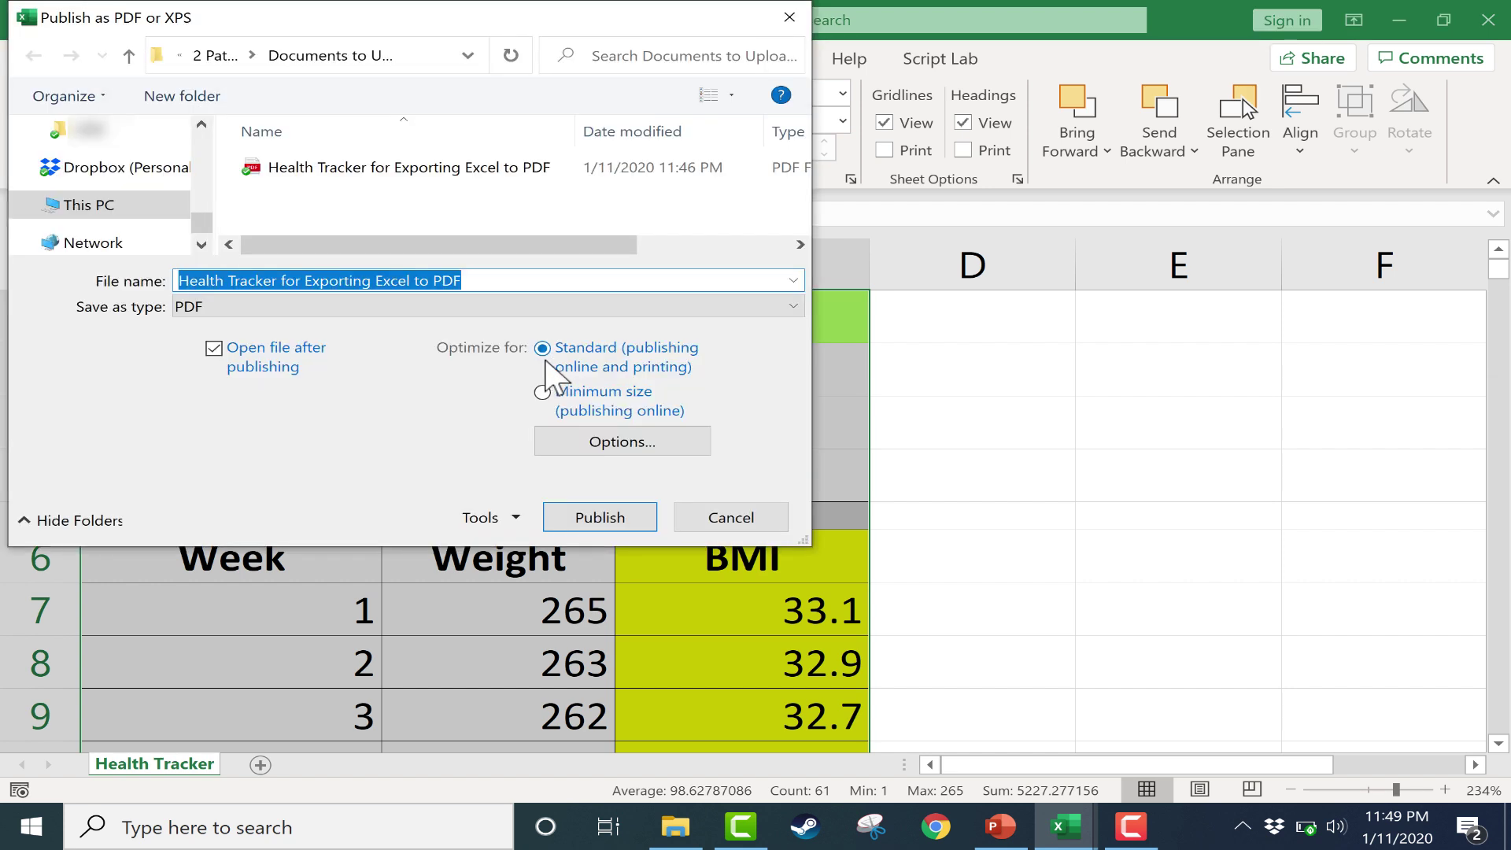
{"action": "left_click", "coordinate": [628, 447]}
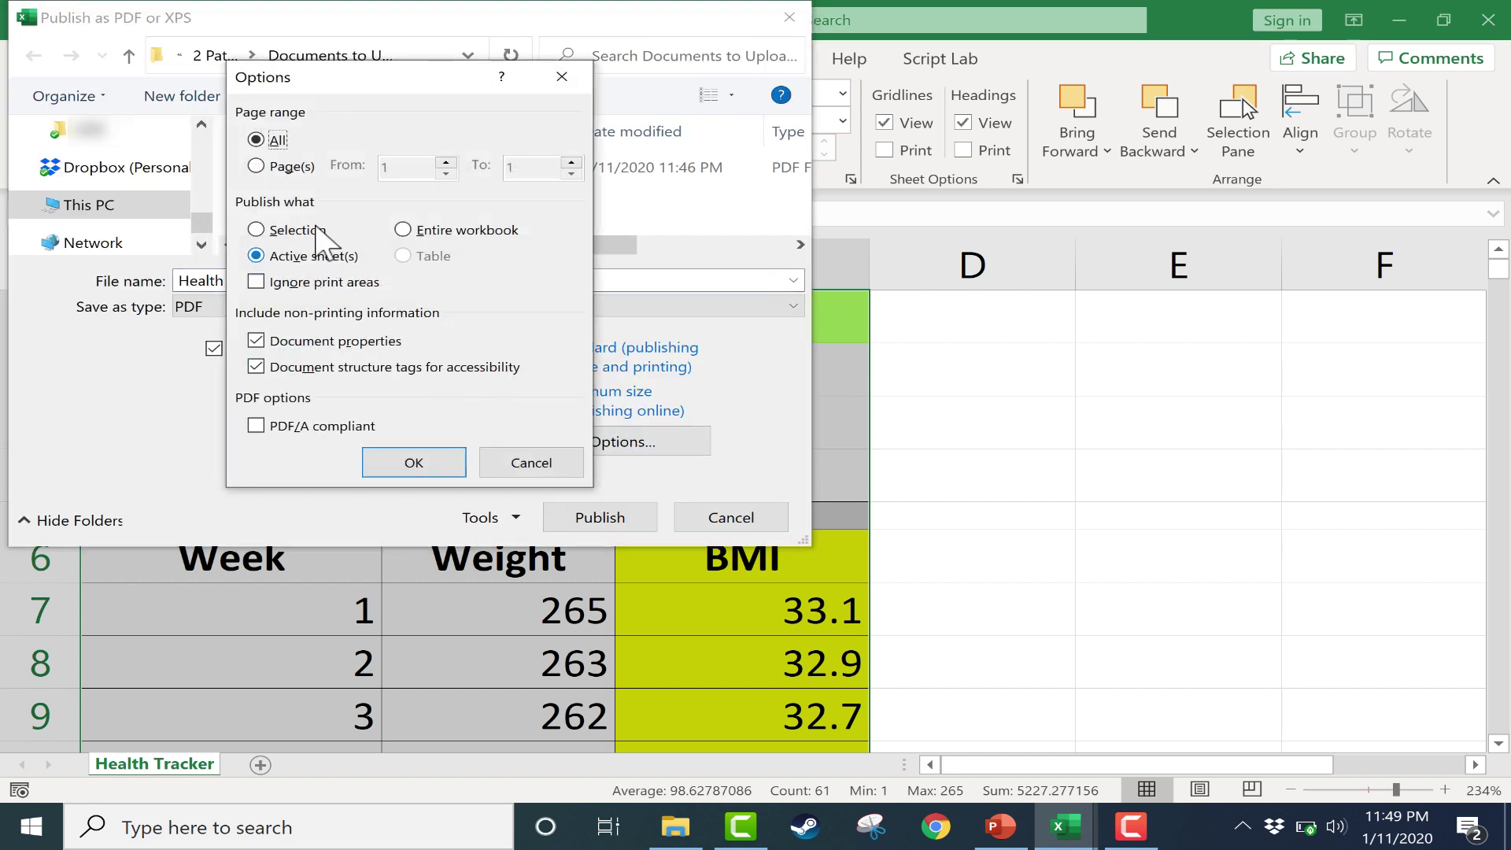
{"action": "left_click", "coordinate": [257, 230]}
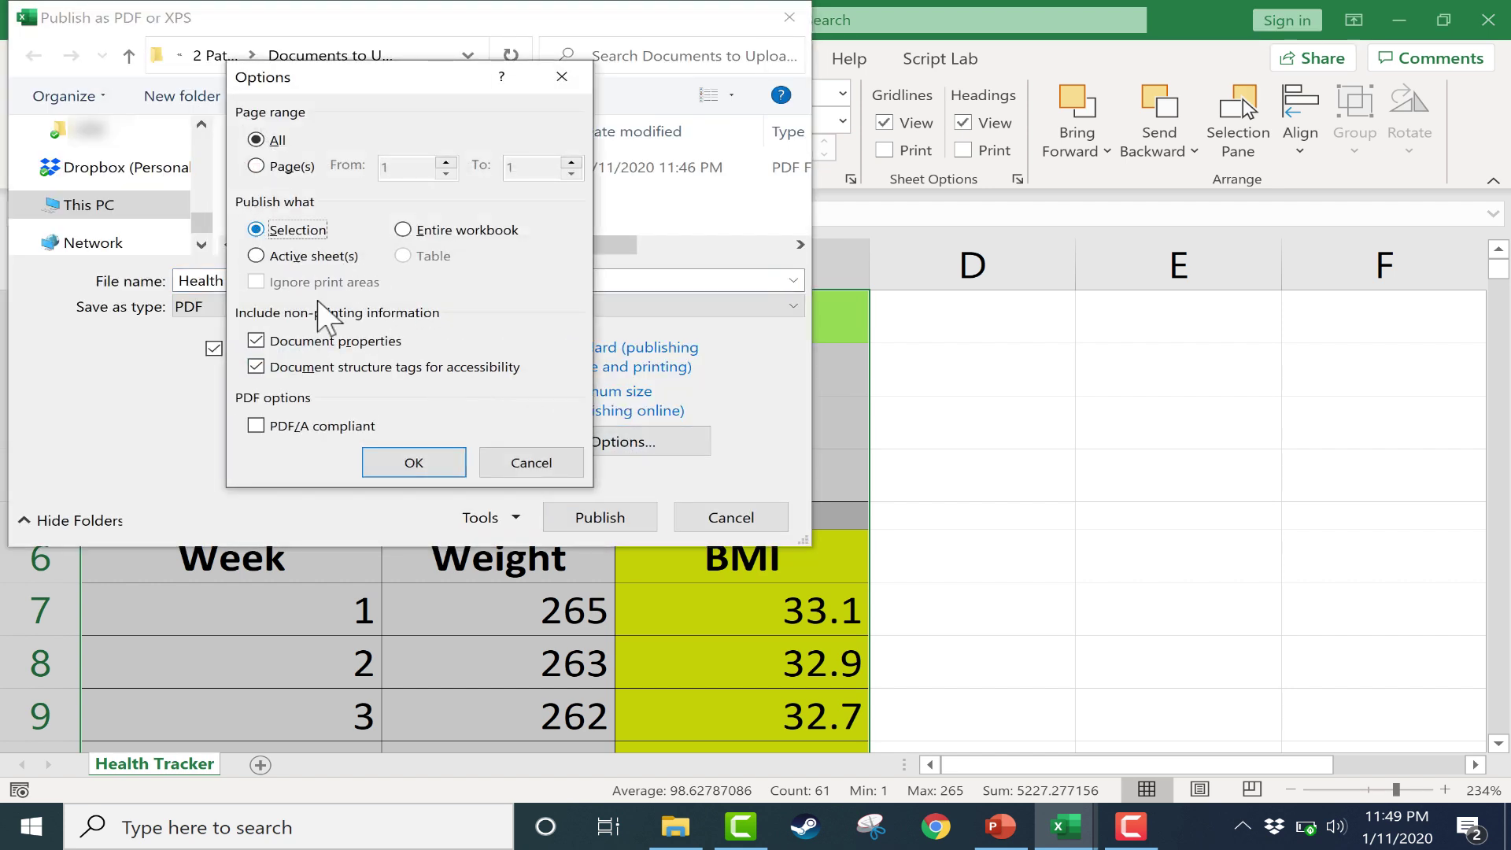
{"action": "left_click", "coordinate": [432, 461]}
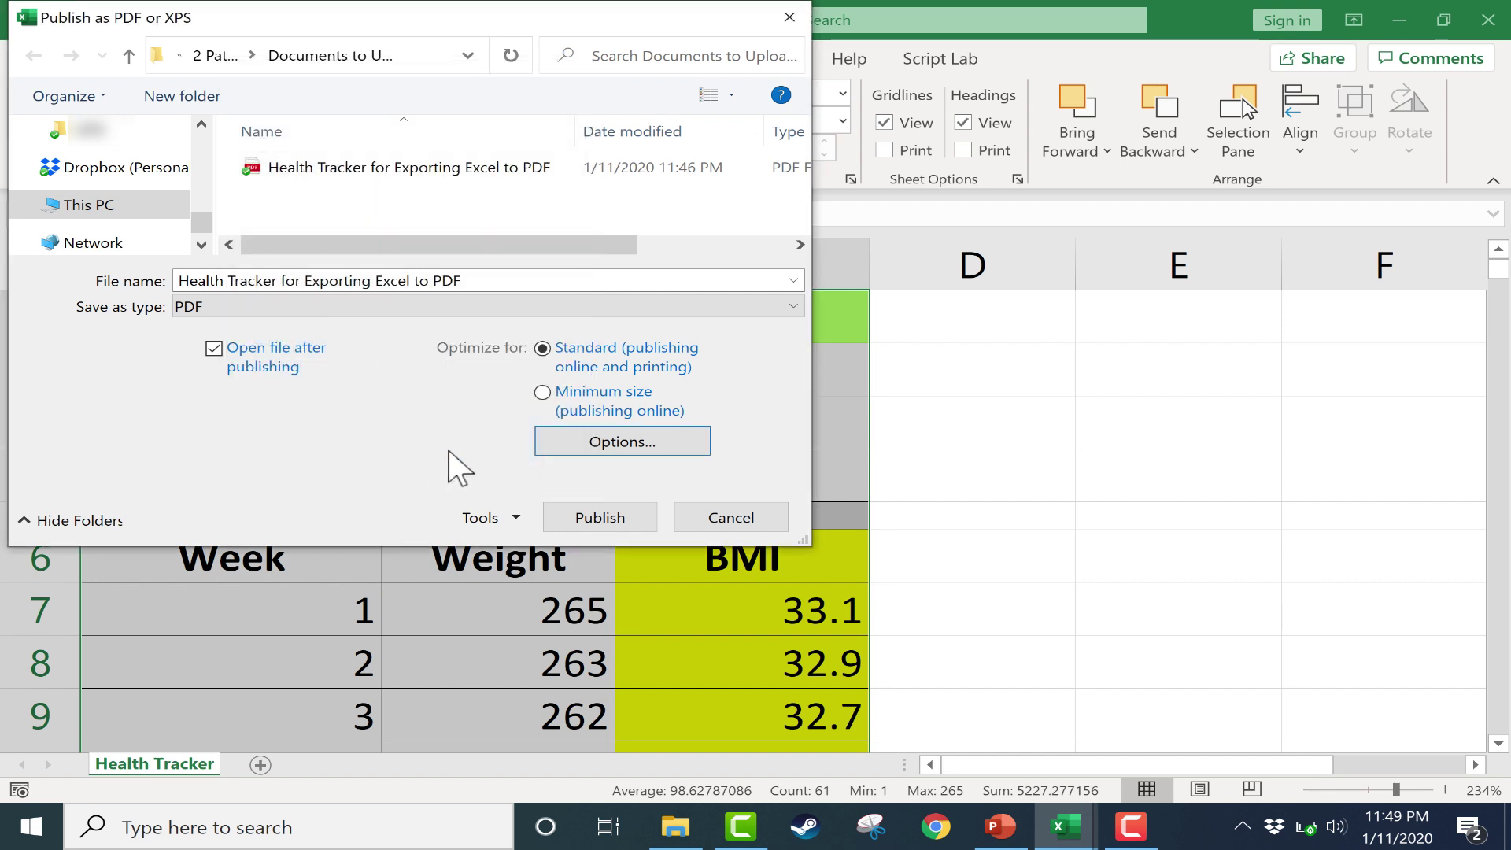
Publish the selection as Health Tracker for Exporting Excel to PDF, replacing the existing file, and close the resulting PDF.
{"action": "left_click", "coordinate": [598, 517]}
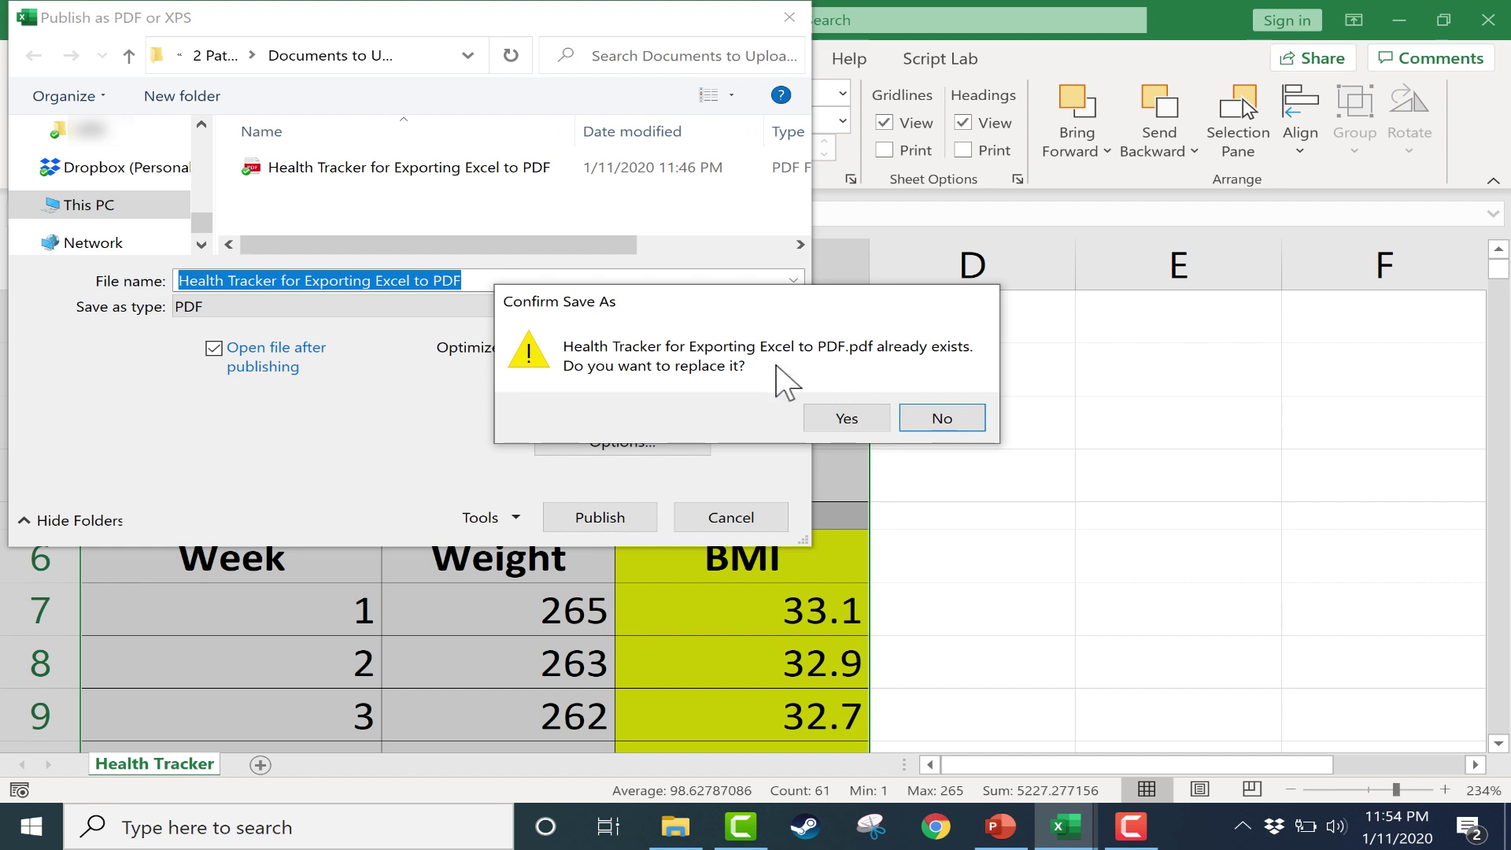
{"action": "left_click", "coordinate": [847, 417]}
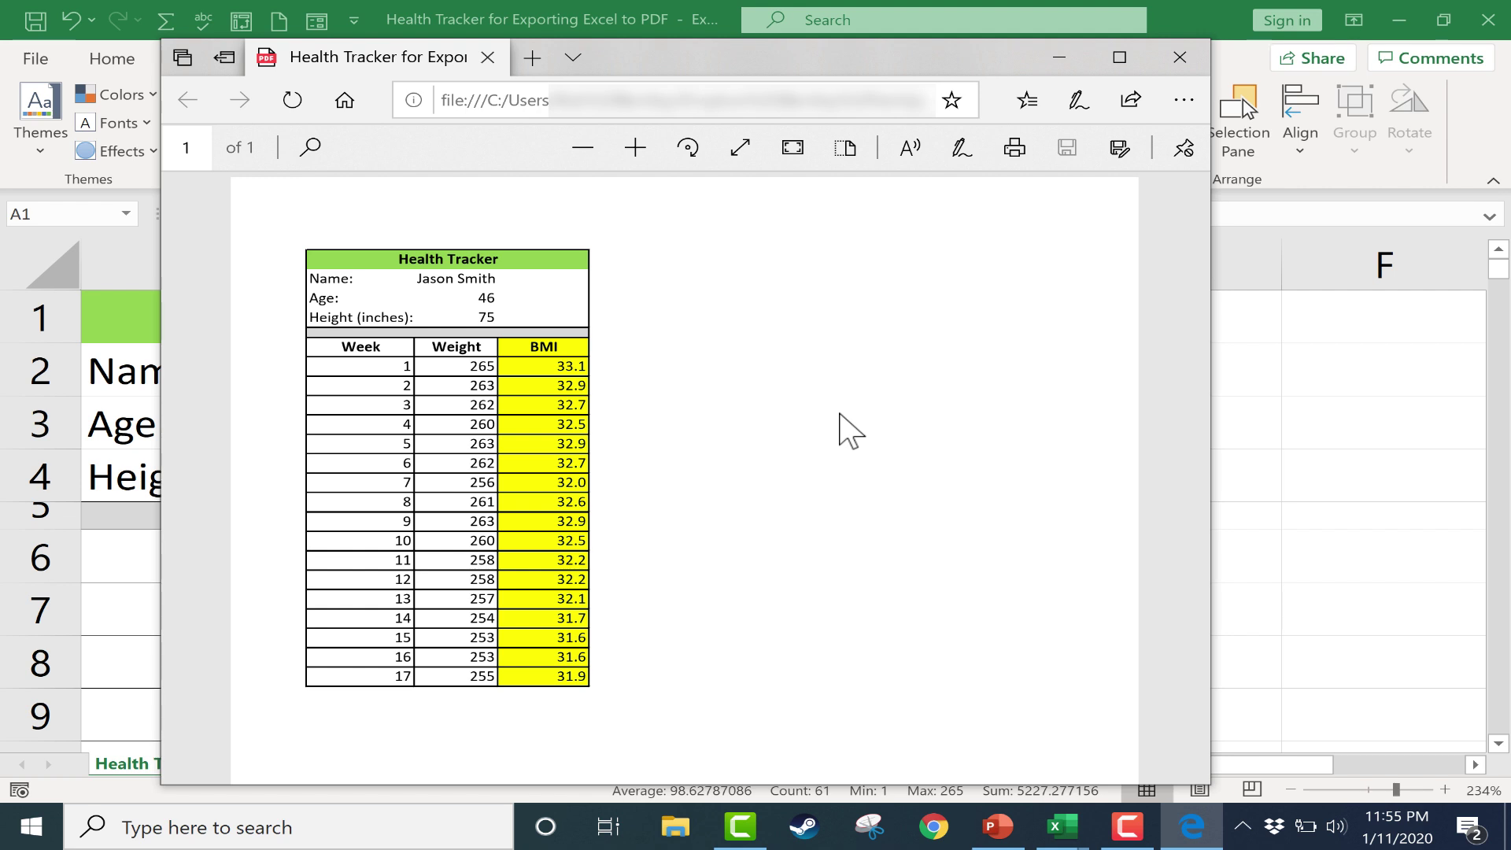
{"action": "left_click", "coordinate": [1178, 58]}
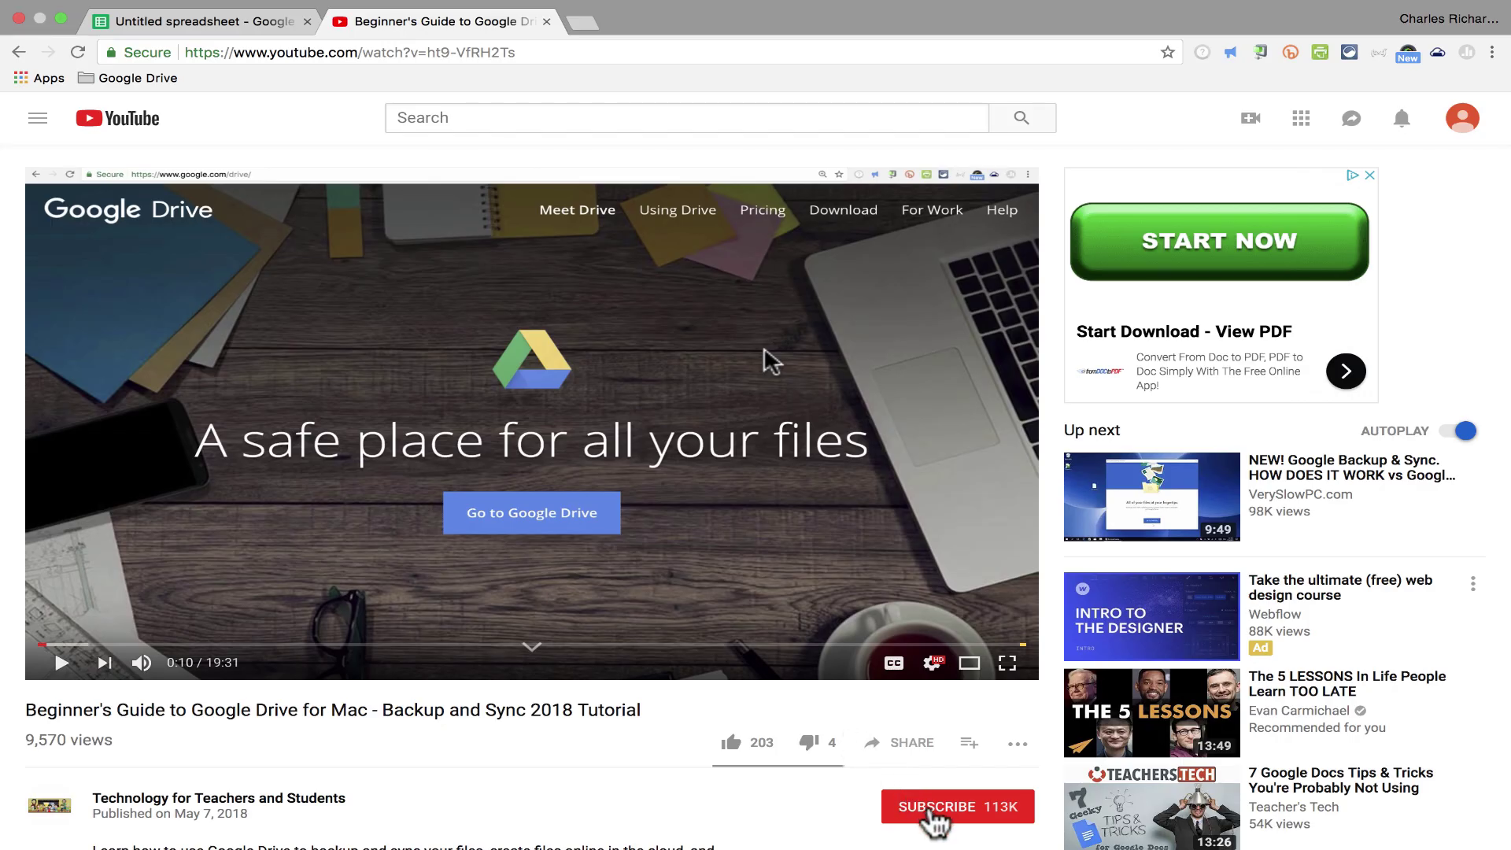
On the YouTube video page, subscribe to the Technology for Teachers and Students channel and turn on notifications for every new video.
{"action": "left_click", "coordinate": [911, 806]}
{"action": "scroll", "coordinate": [1014, 772], "scroll_direction": "down", "scroll_amount": 5}
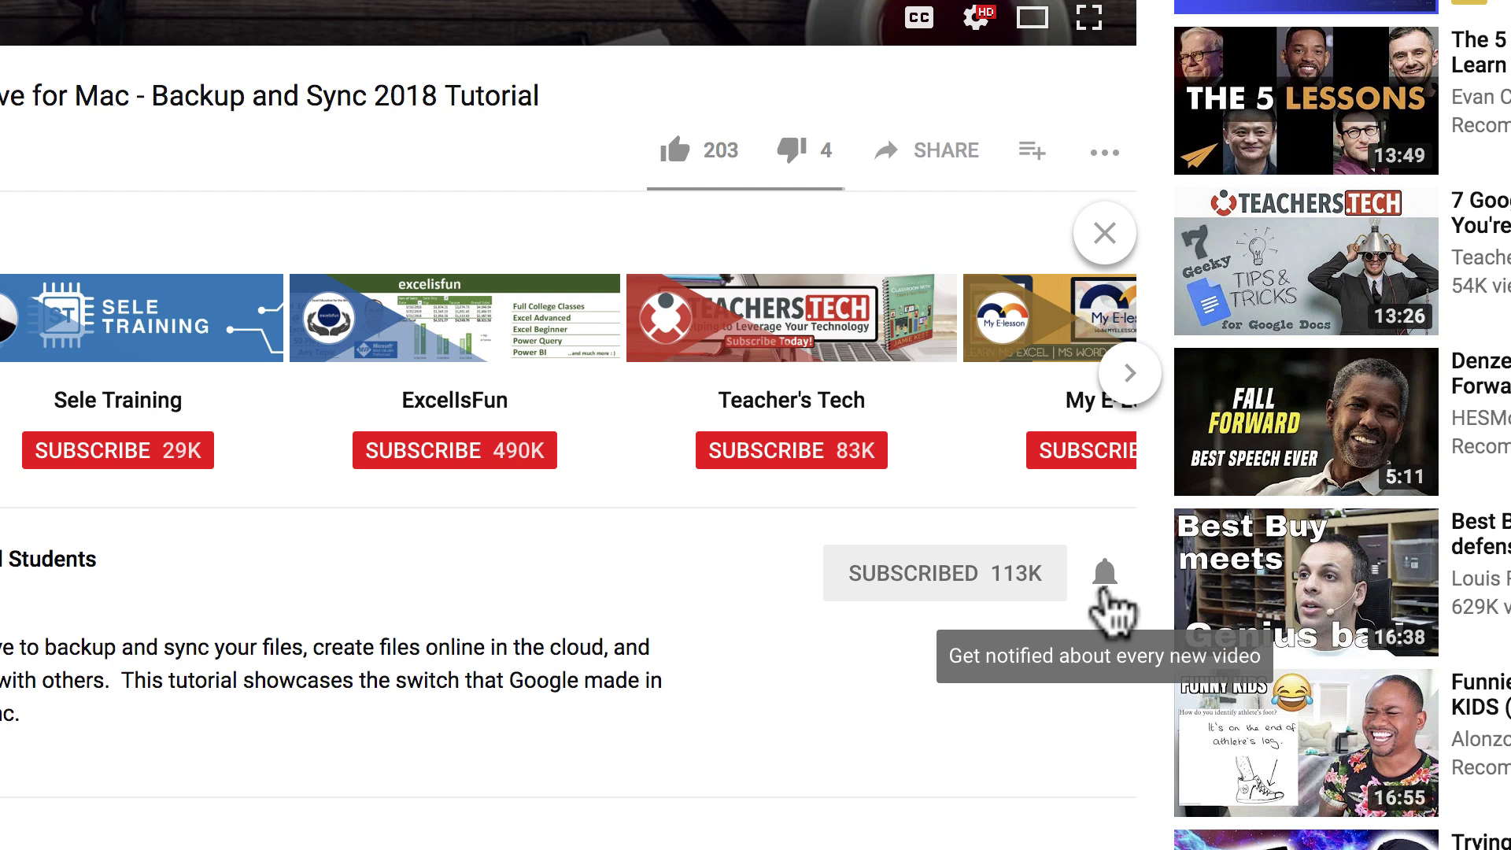
{"action": "left_click", "coordinate": [1103, 578]}
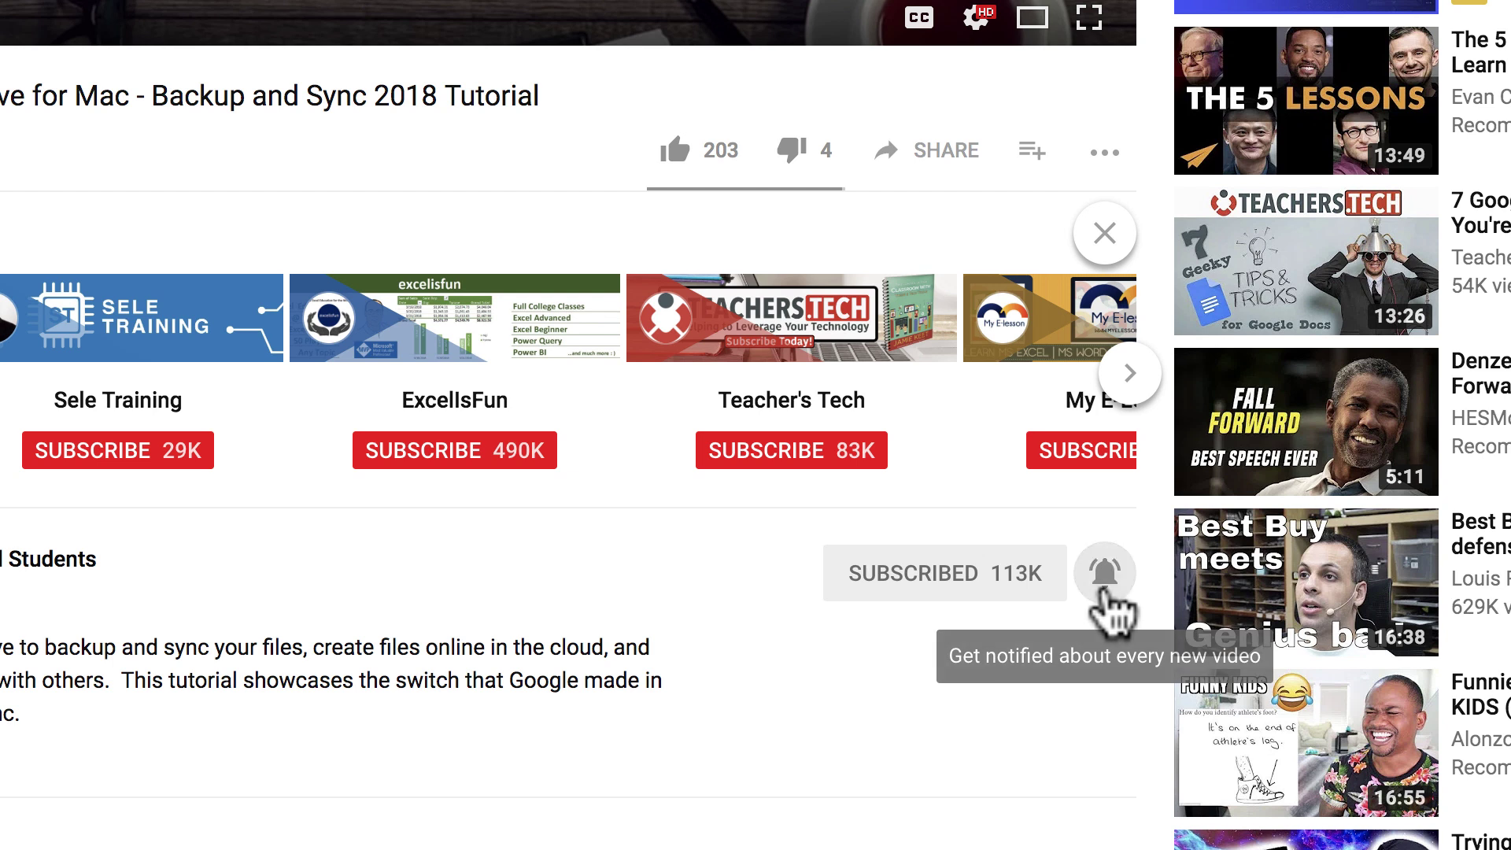